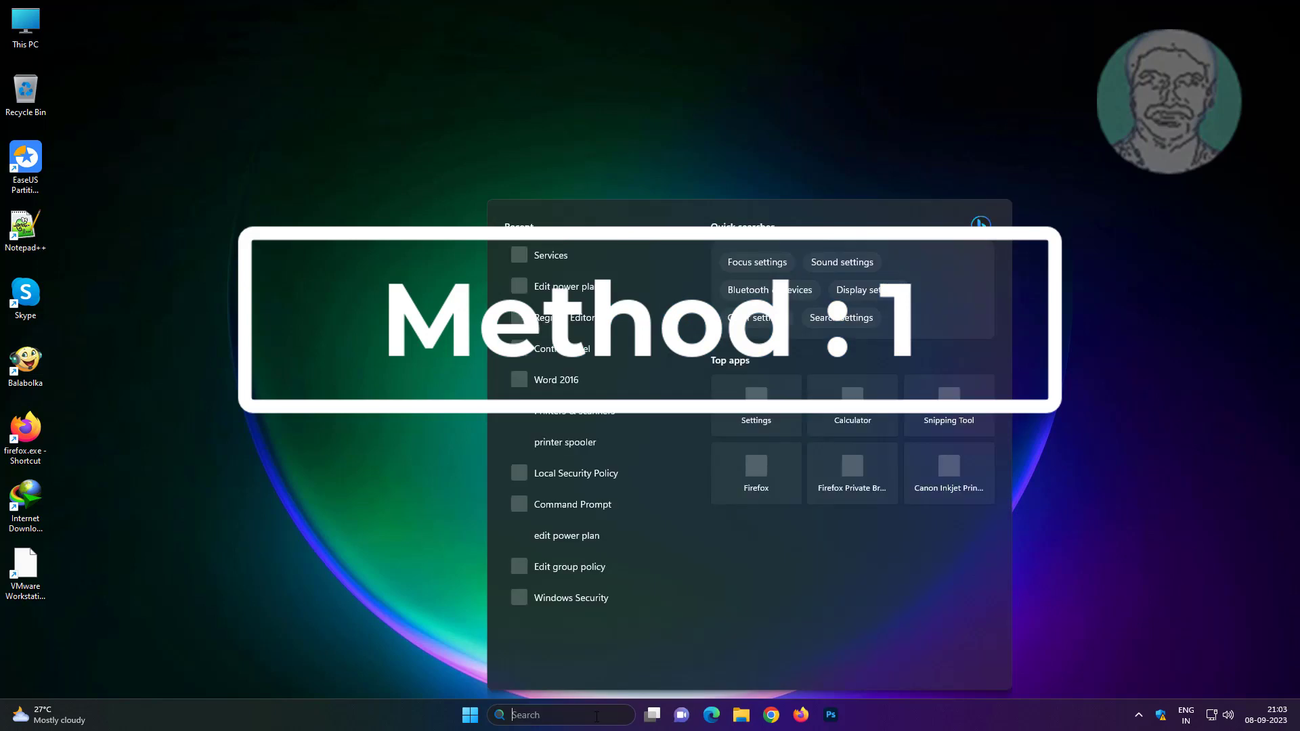
- Find and open the Services console, then open the properties of Bluetooth Support Service
text(services)
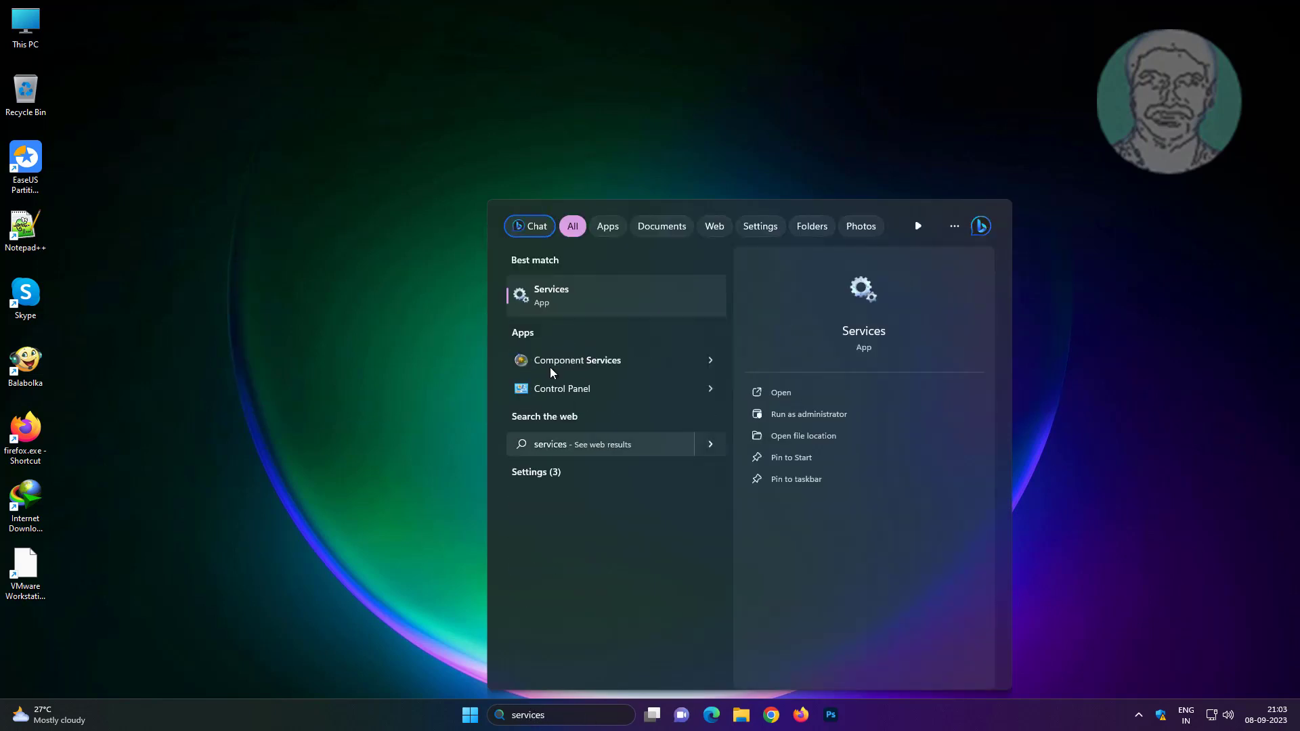
click(552, 290)
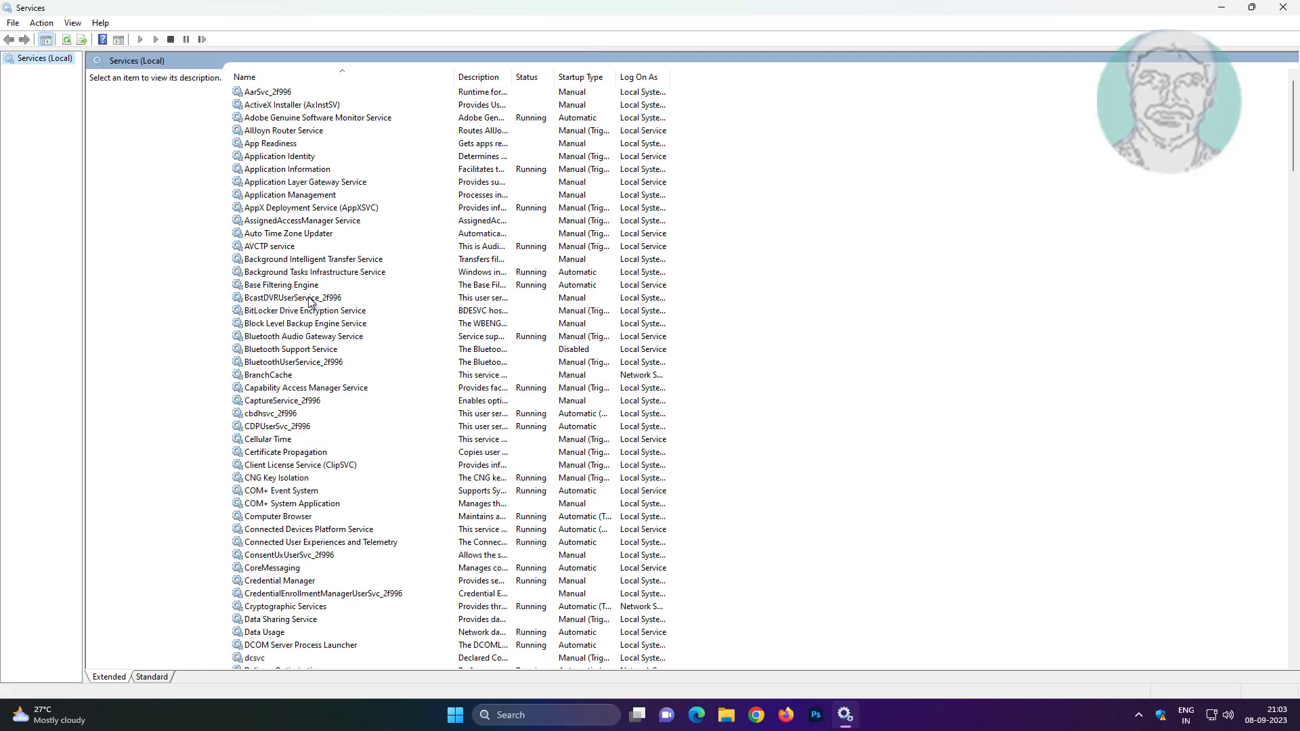
click(327, 350)
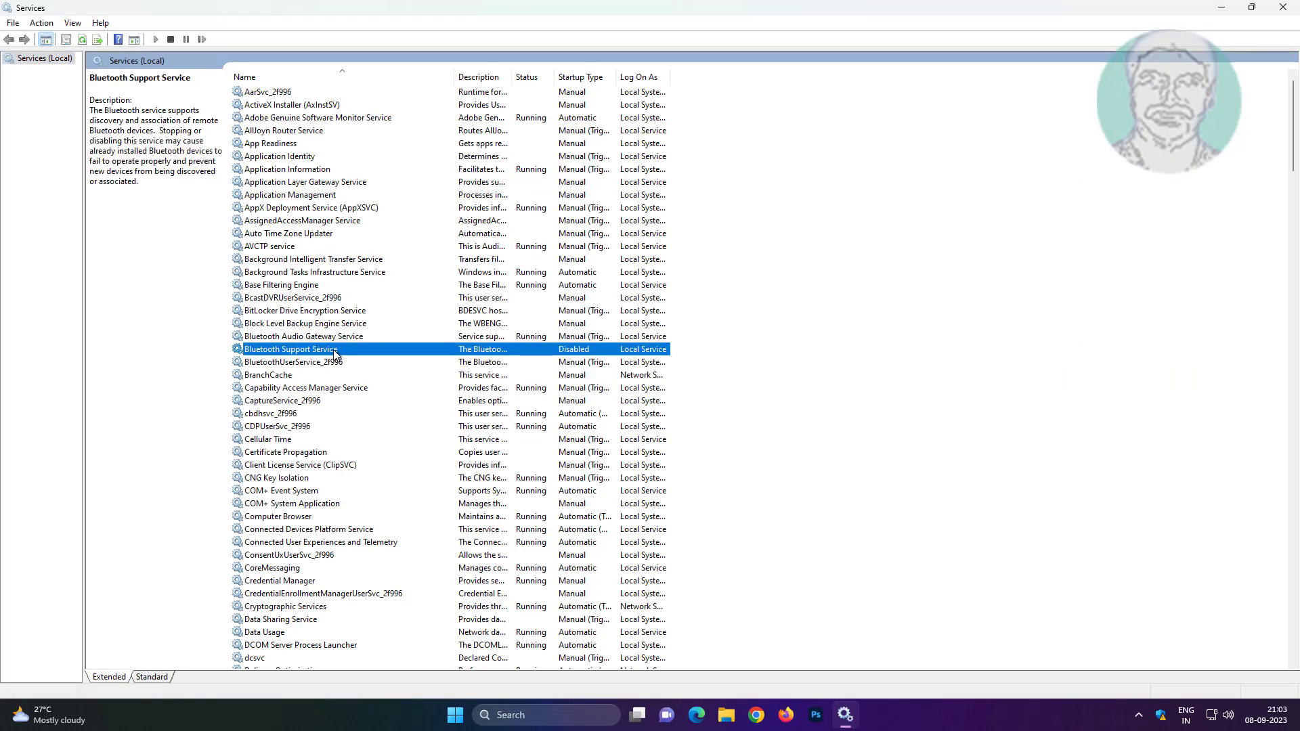
double_click(333, 351)
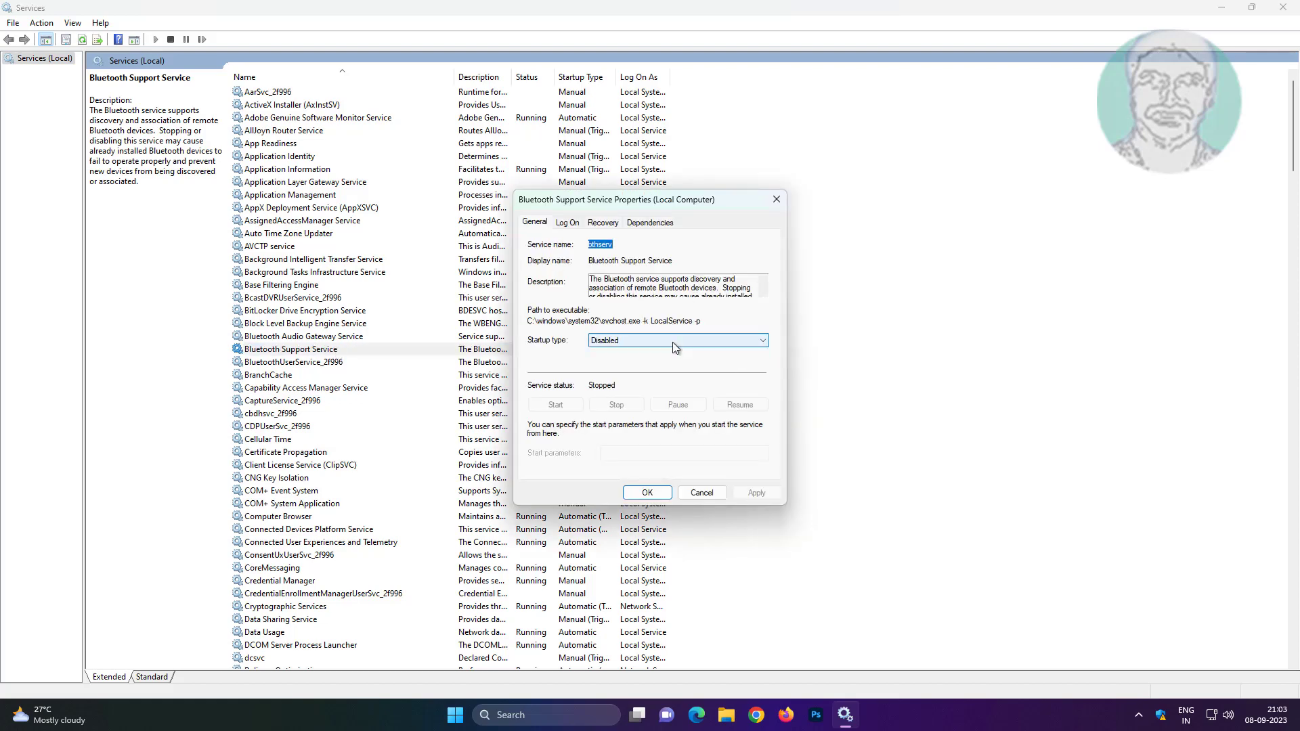
- Set the Bluetooth Support Service startup type to Automatic, start the service, and close the console
click(672, 343)
click(619, 363)
click(756, 493)
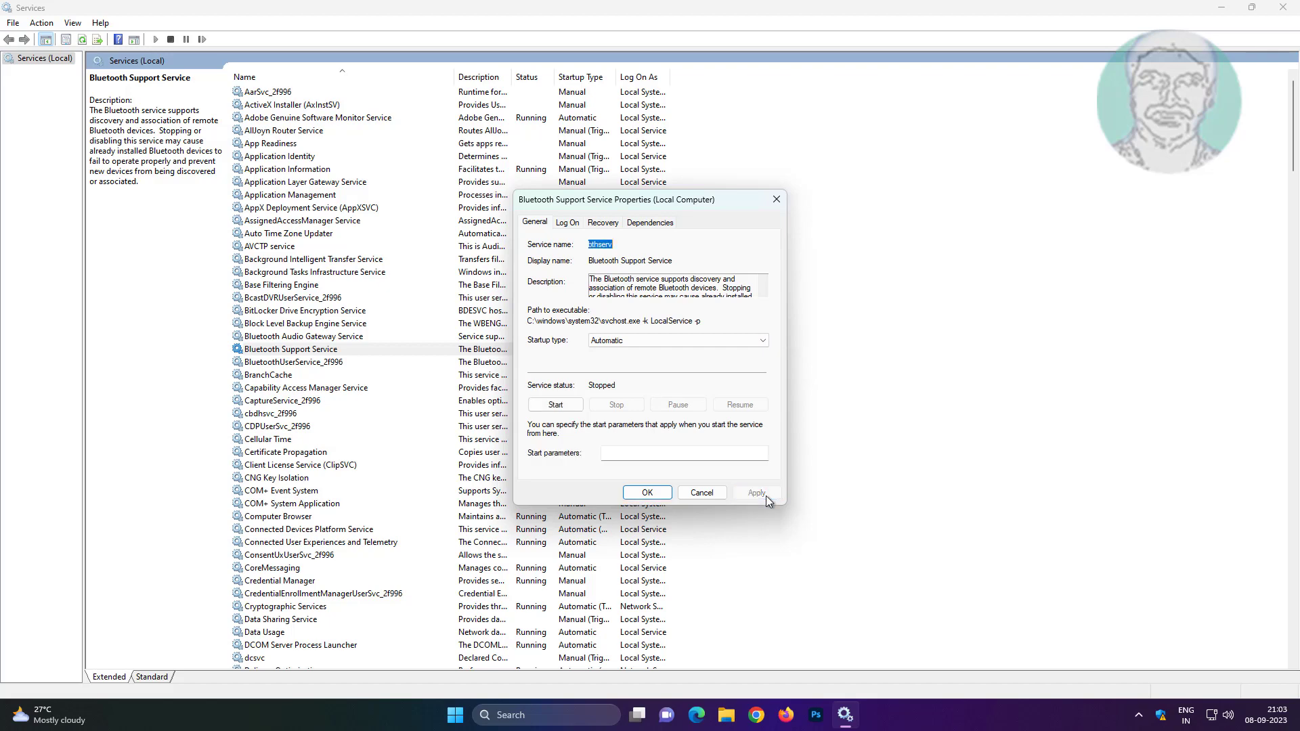
click(568, 405)
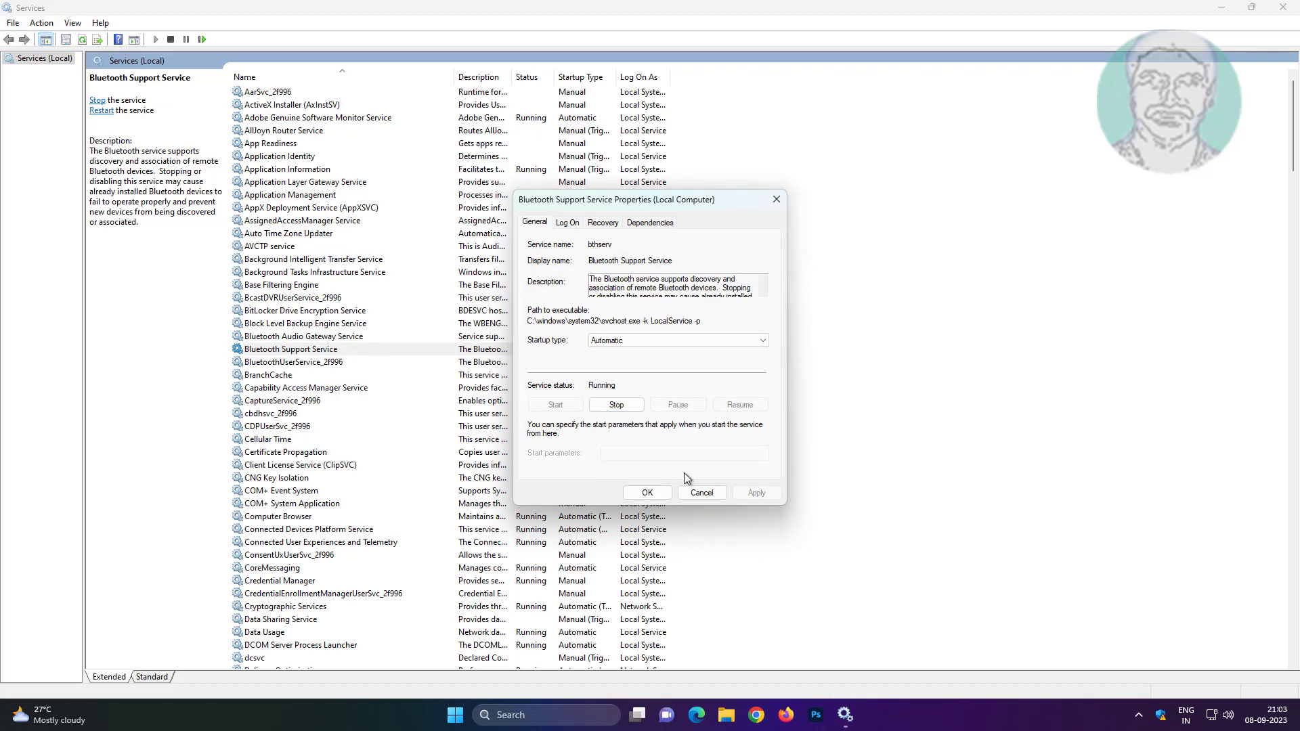
click(647, 493)
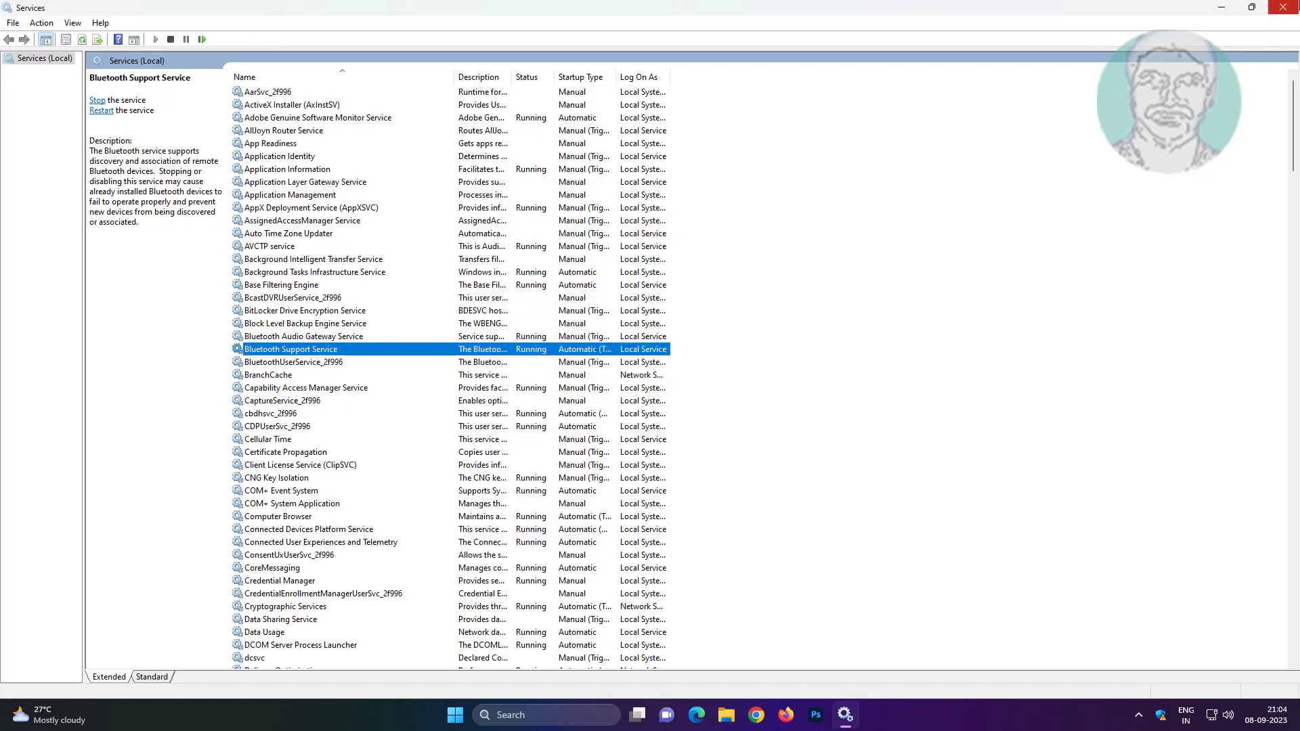
click(1283, 7)
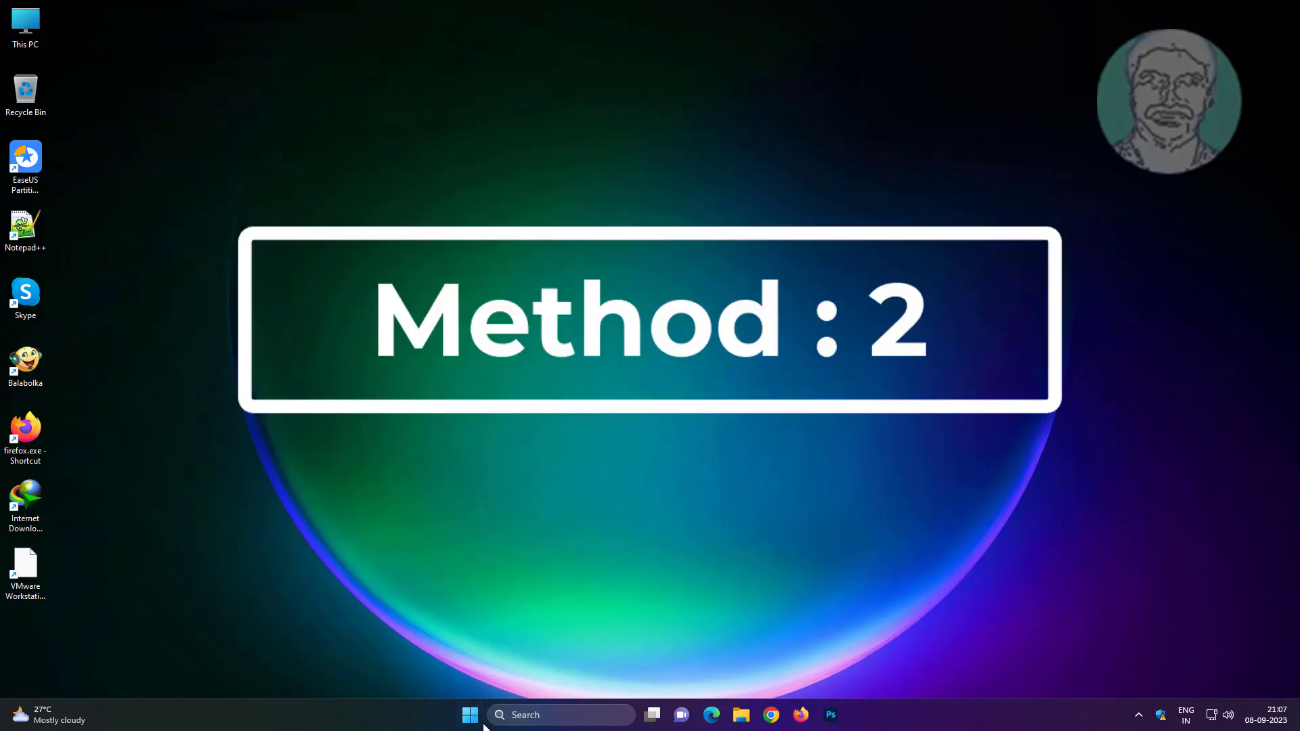
- Open Device Manager and start adding legacy hardware, choosing to select the hardware manually from a list
right_click(470, 716)
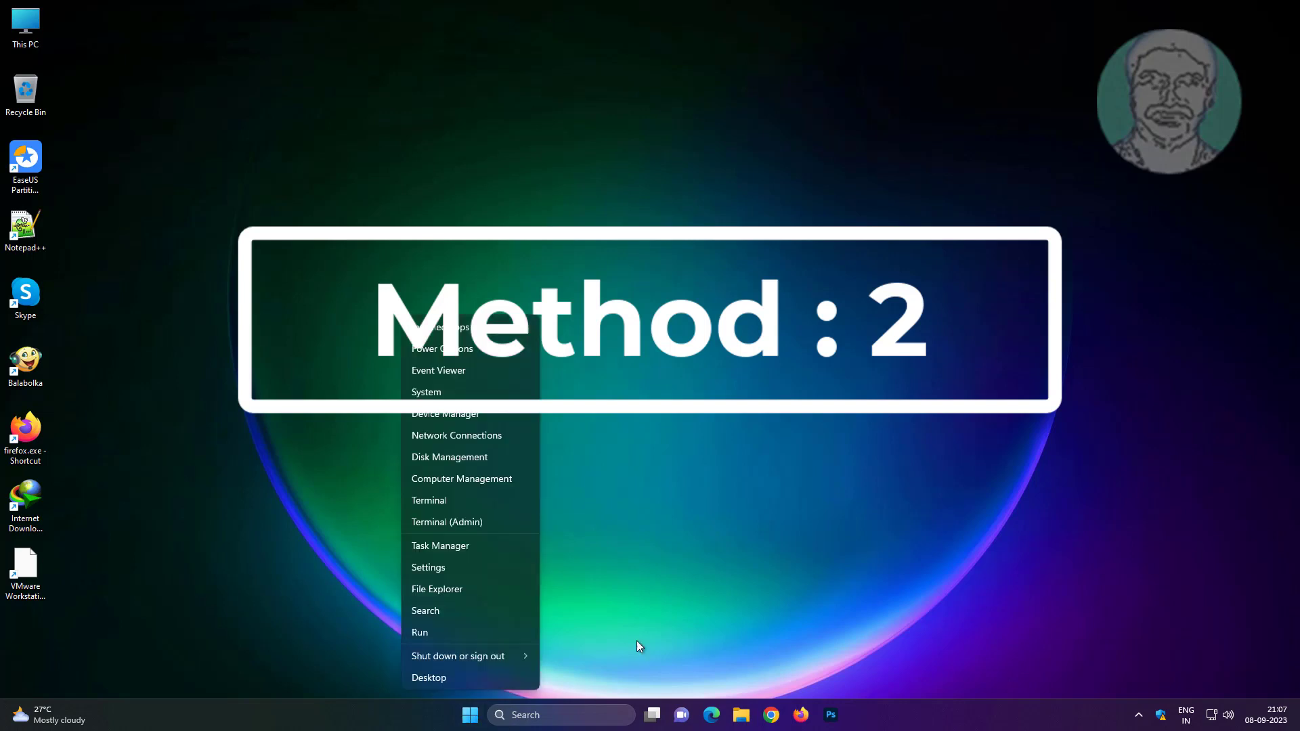
click(450, 414)
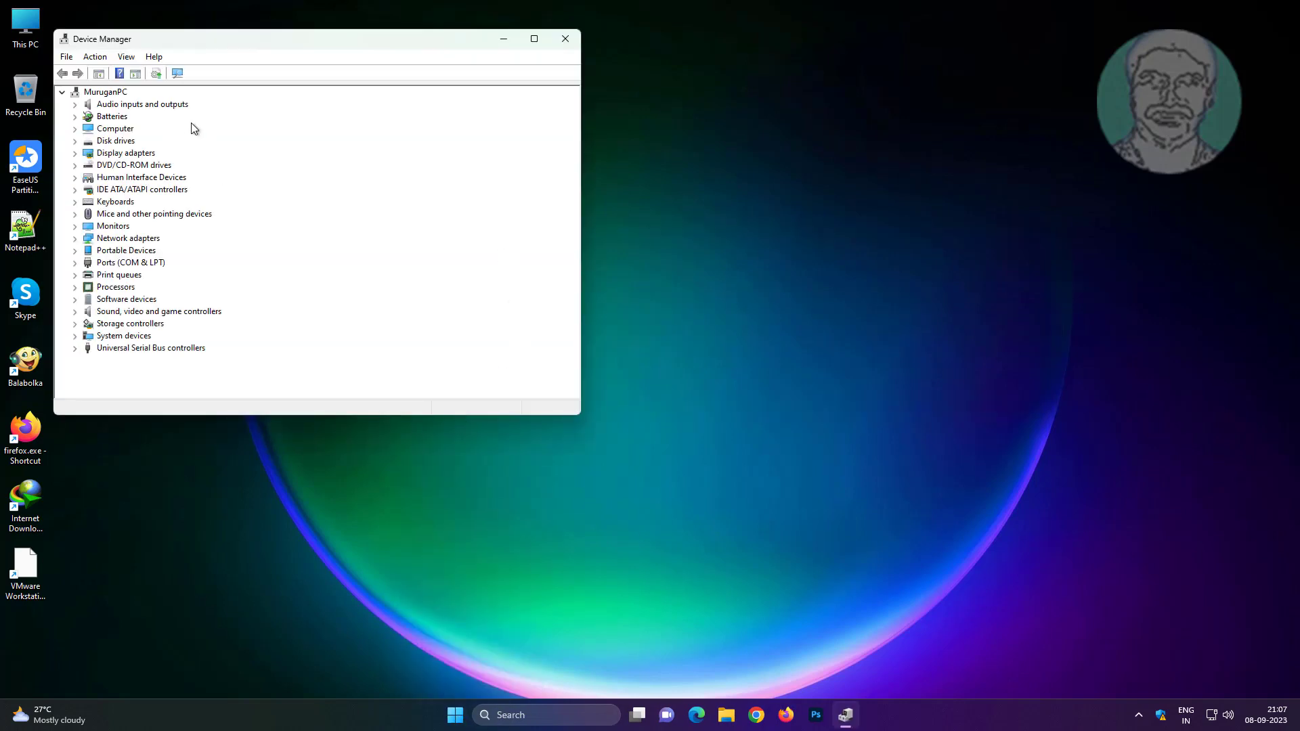
click(102, 93)
click(93, 59)
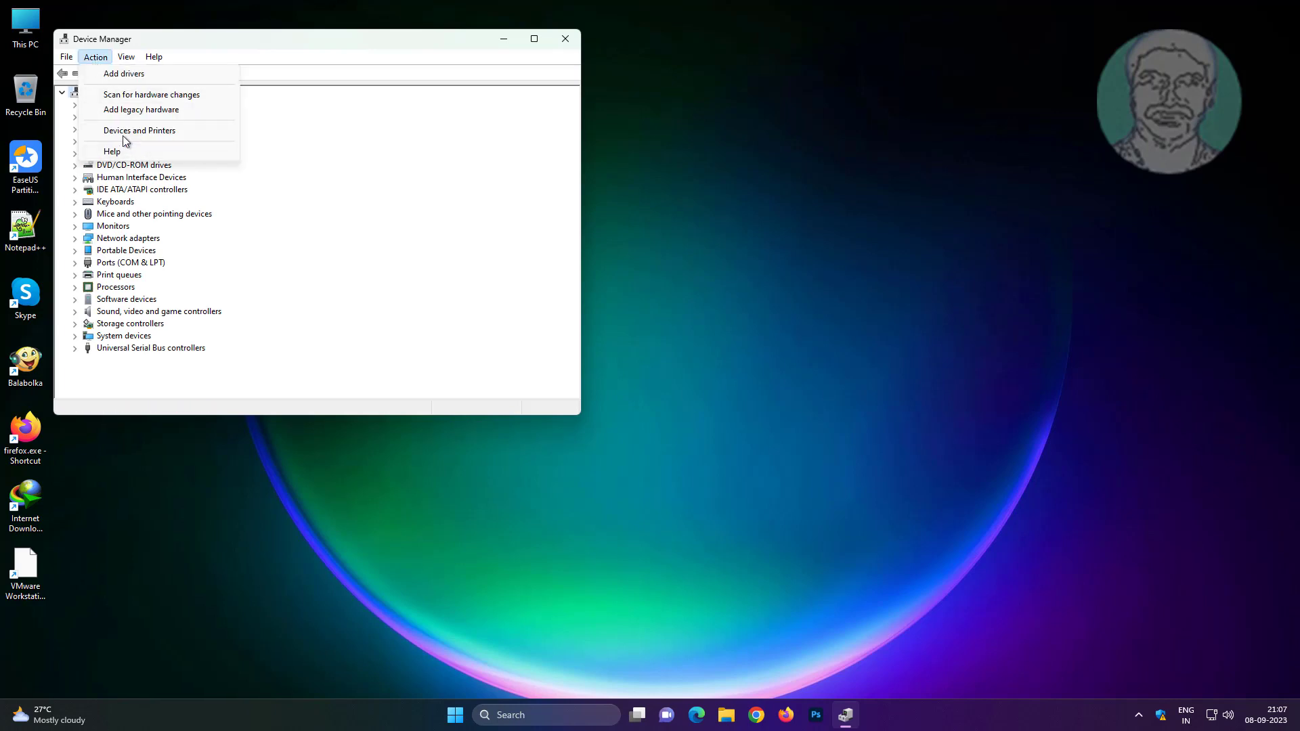
click(130, 110)
click(370, 372)
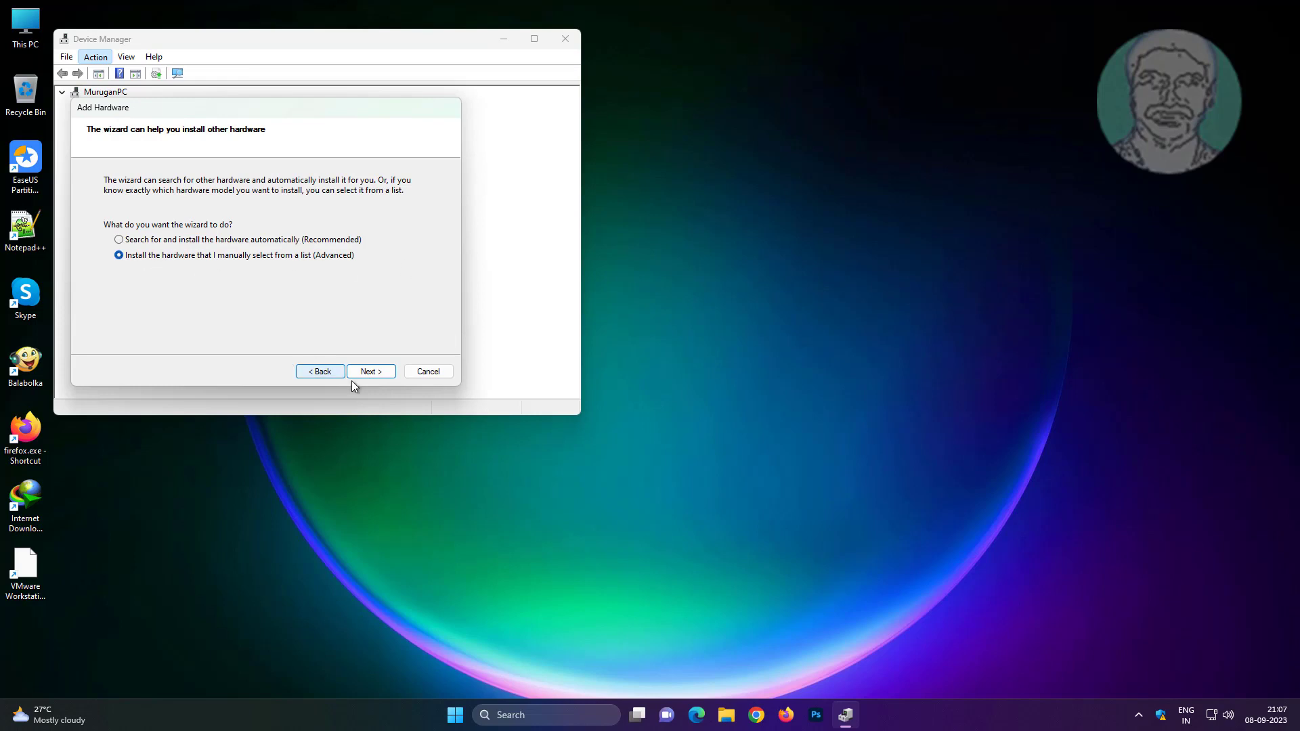
click(372, 371)
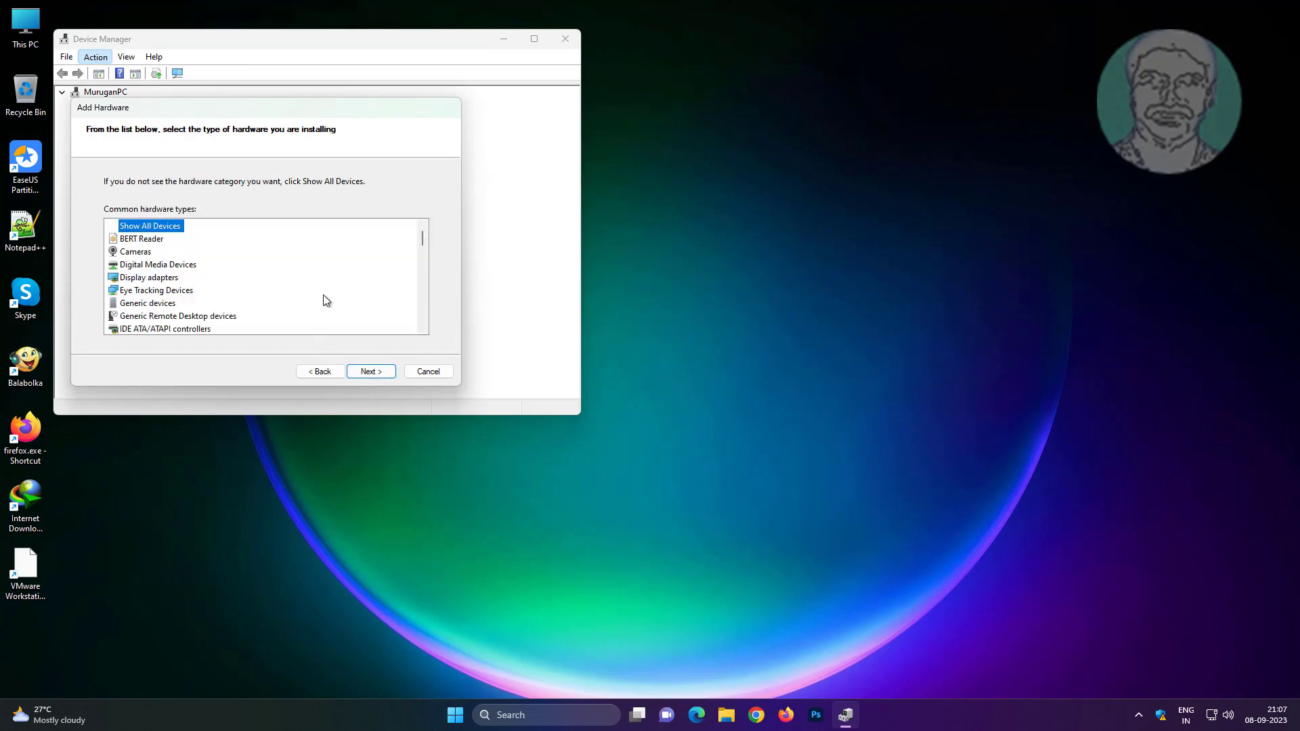
- Choose Network adapters as the hardware type and continue to the driver selection page
scroll(241, 295, down, 3)
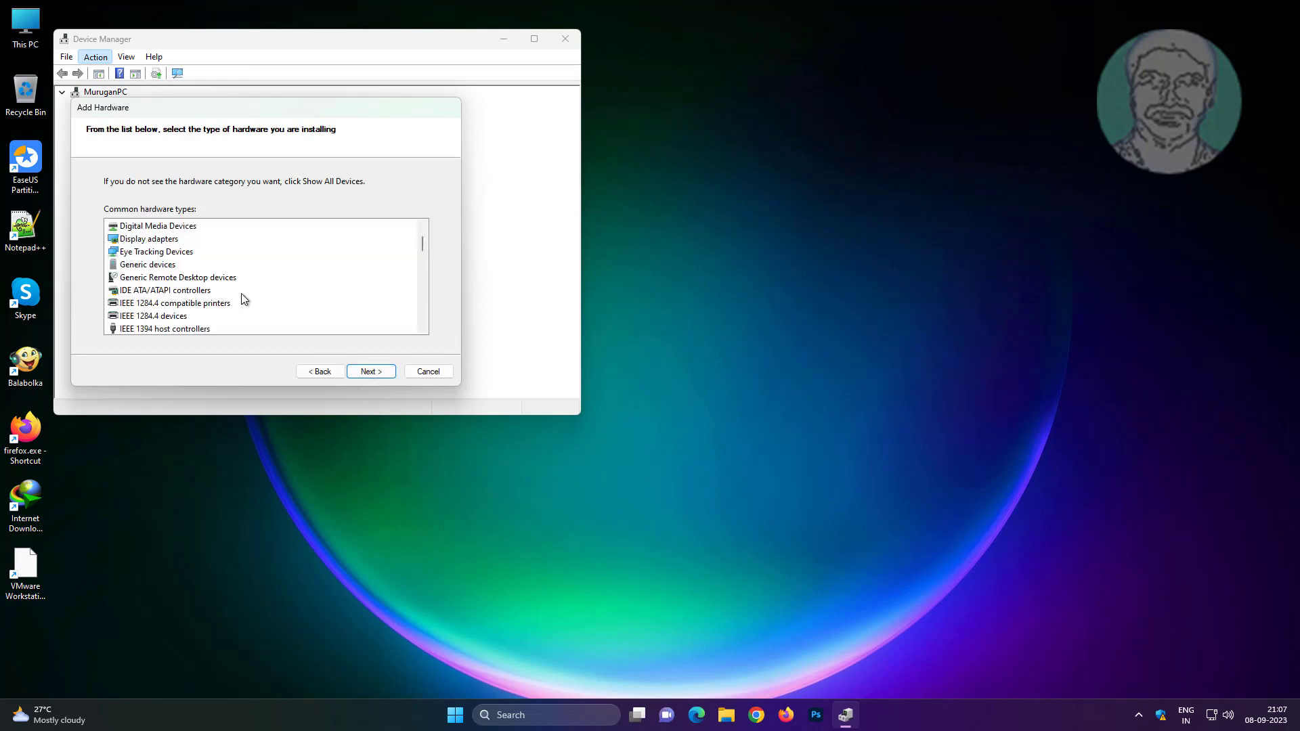
scroll(242, 296, down, 2)
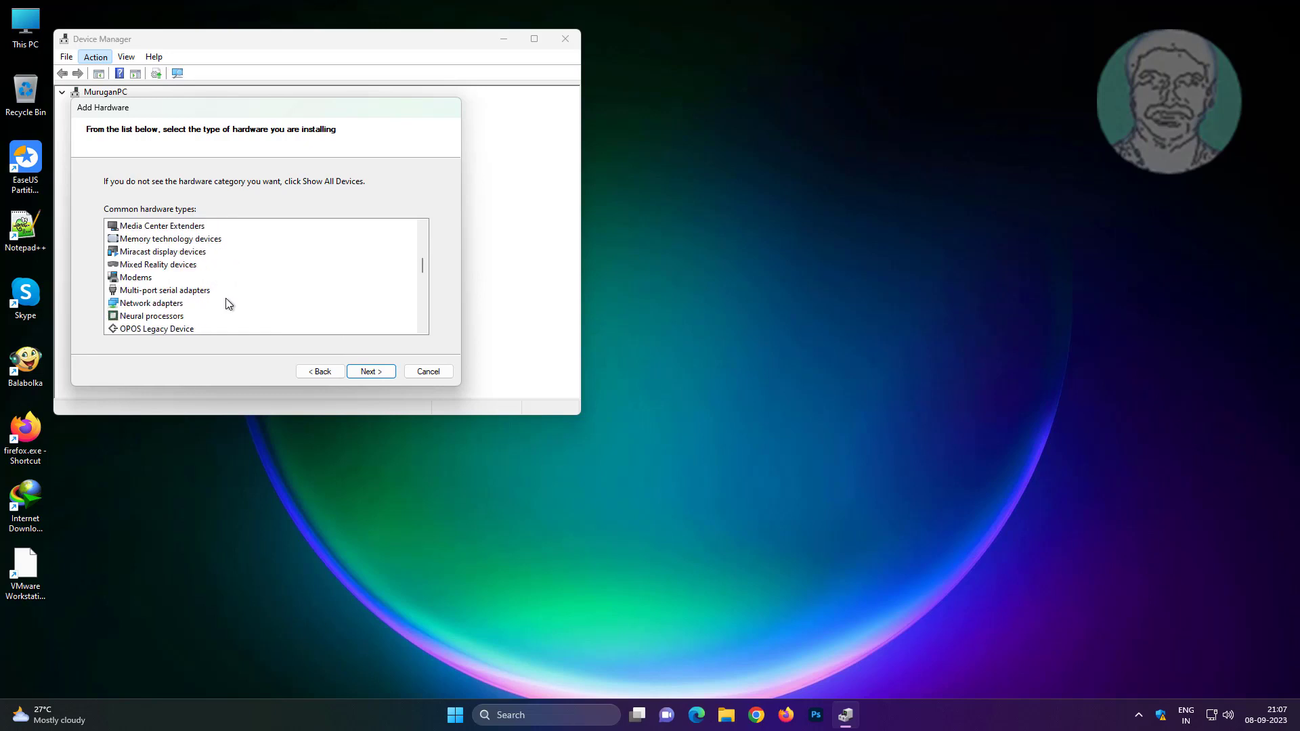
click(175, 304)
click(364, 375)
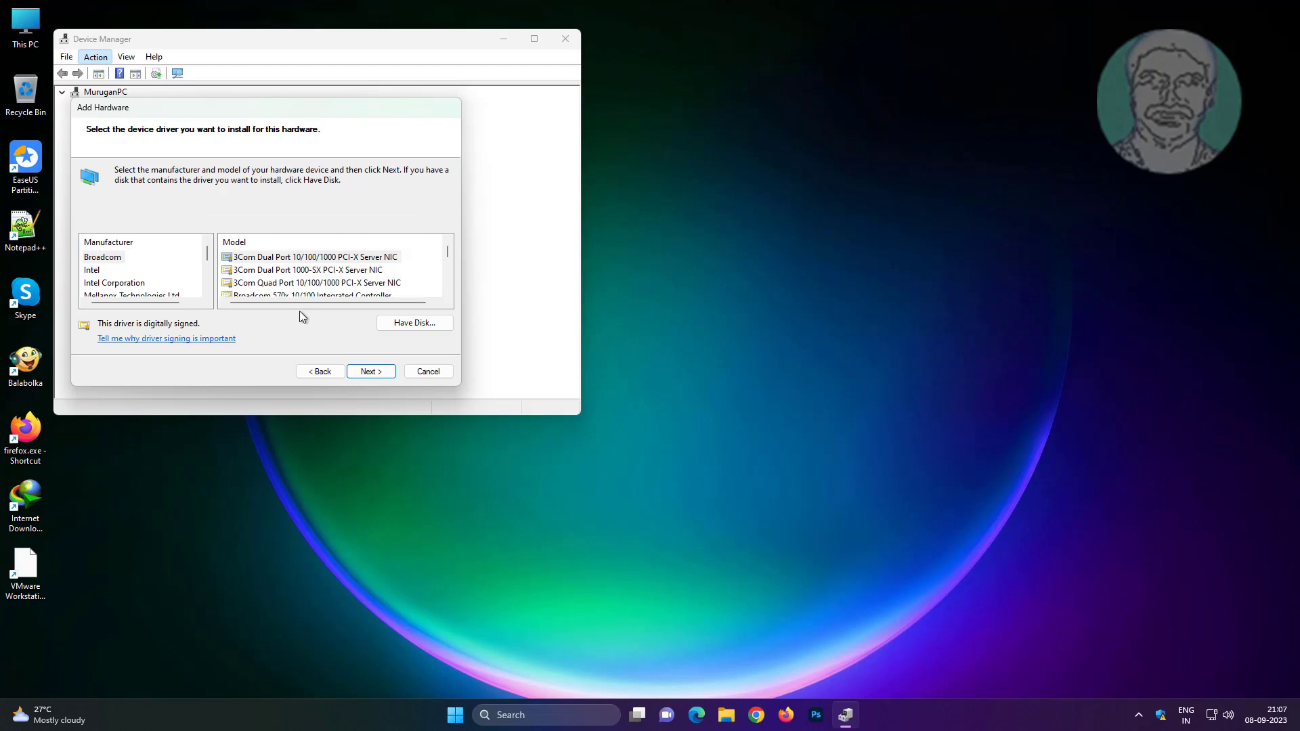
- Examine the driver models offered by Intel, Intel Corporation and Microsoft, then cancel the wizard and close Device Manager
click(93, 272)
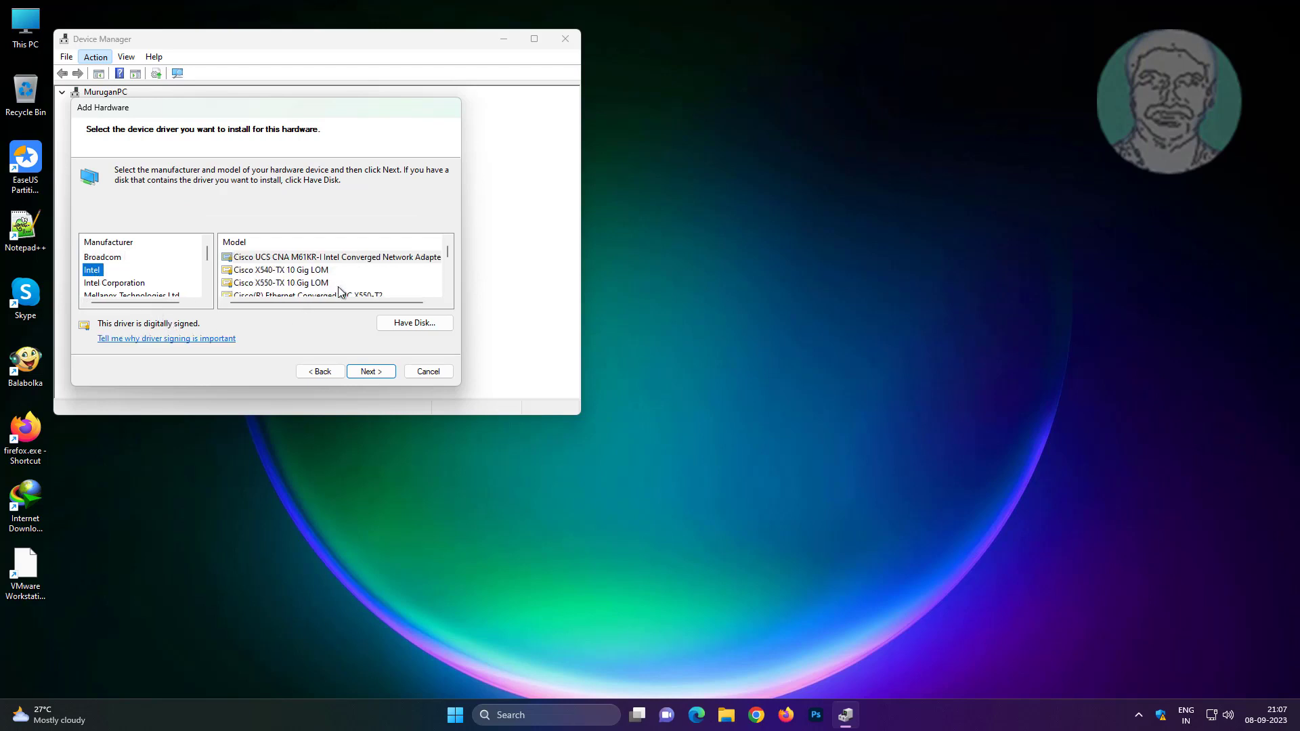
click(132, 283)
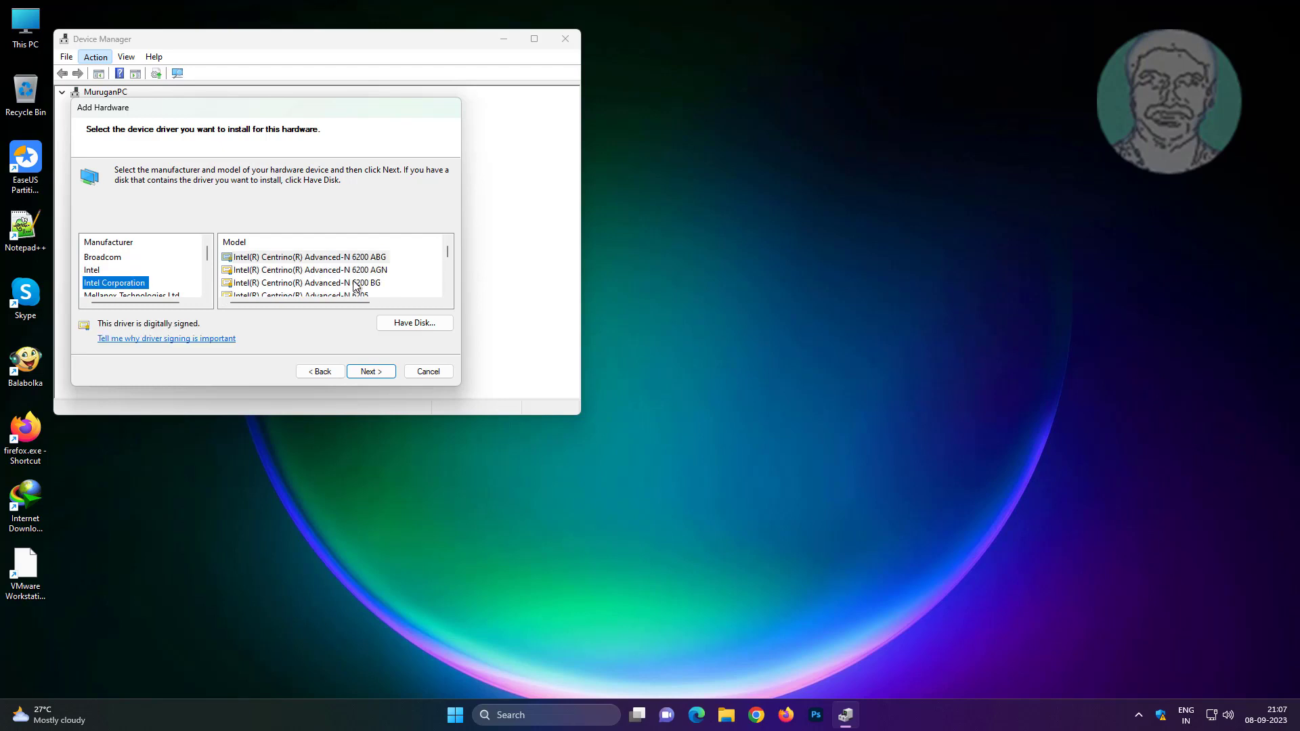
mouse_move(446, 249)
mouse_down()
mouse_move(451, 280)
mouse_move(444, 245)
mouse_up()
scroll(142, 282, down, 2)
click(145, 260)
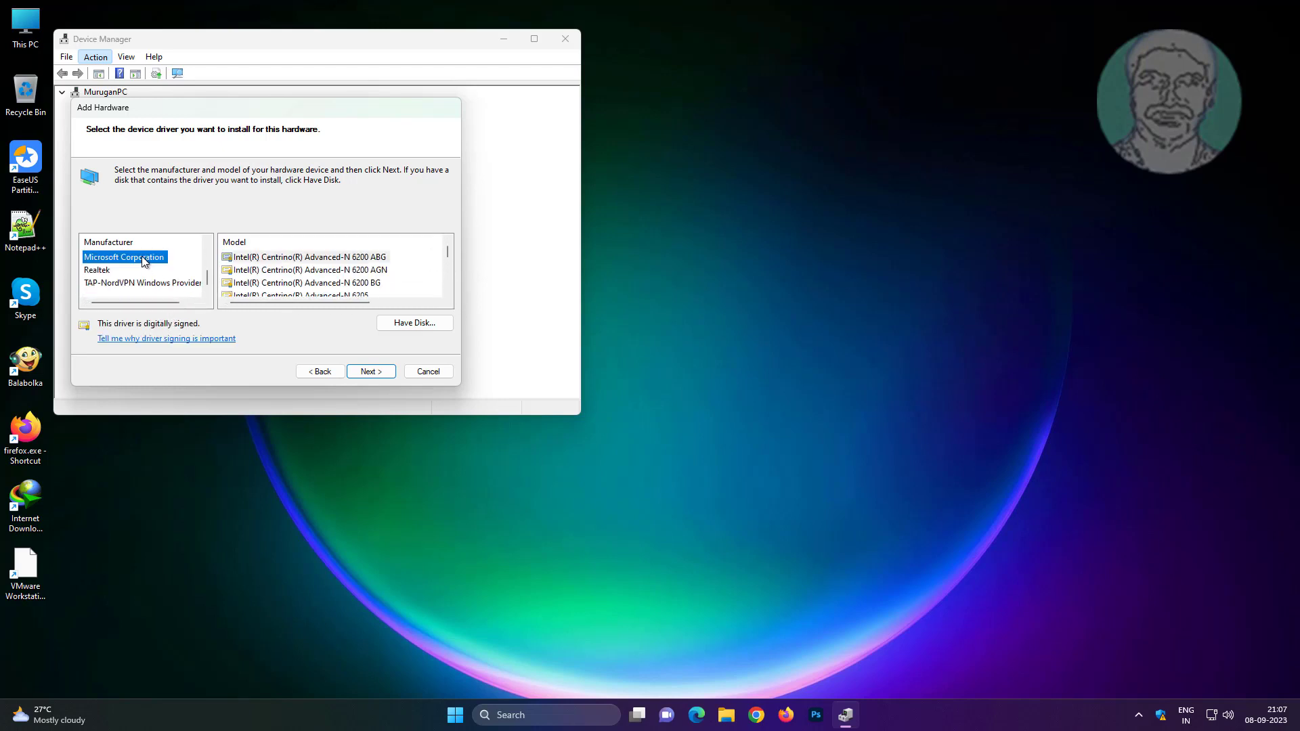
scroll(150, 263, up, 1)
click(120, 297)
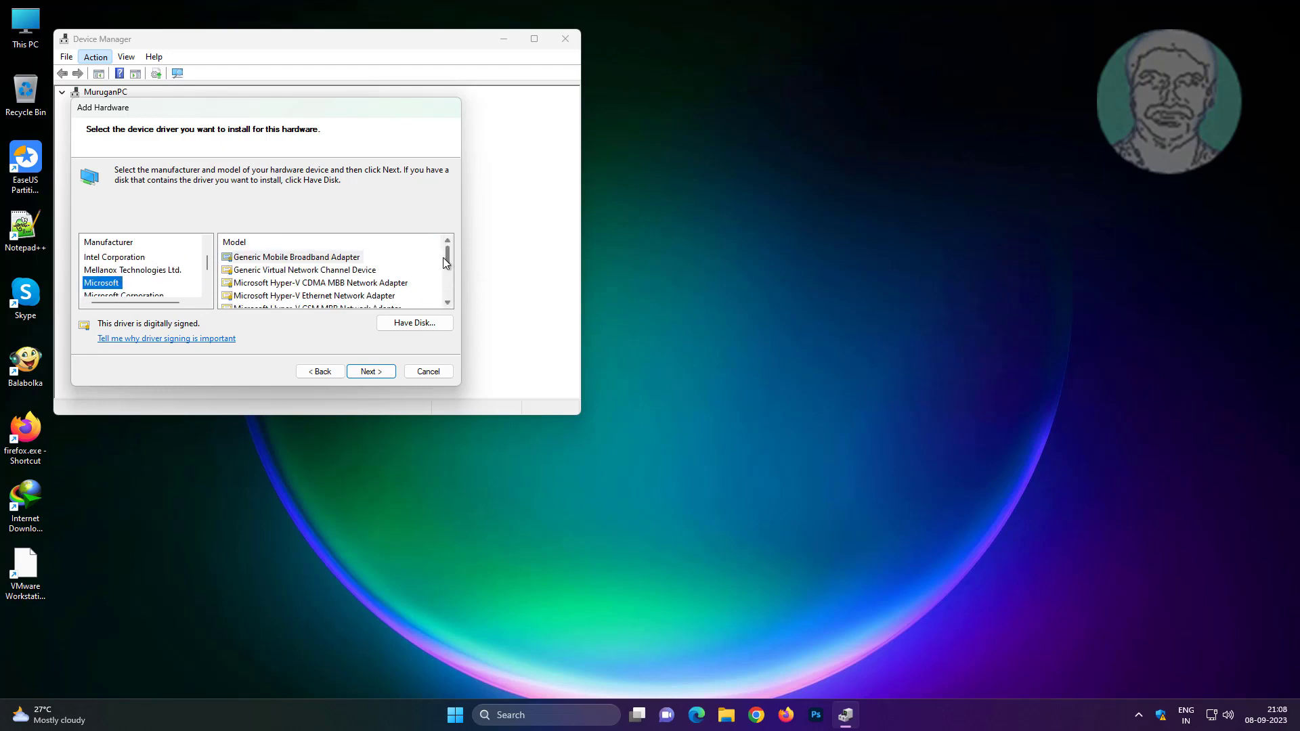
scroll(444, 284, down, 1)
scroll(444, 279, up, 1)
click(450, 375)
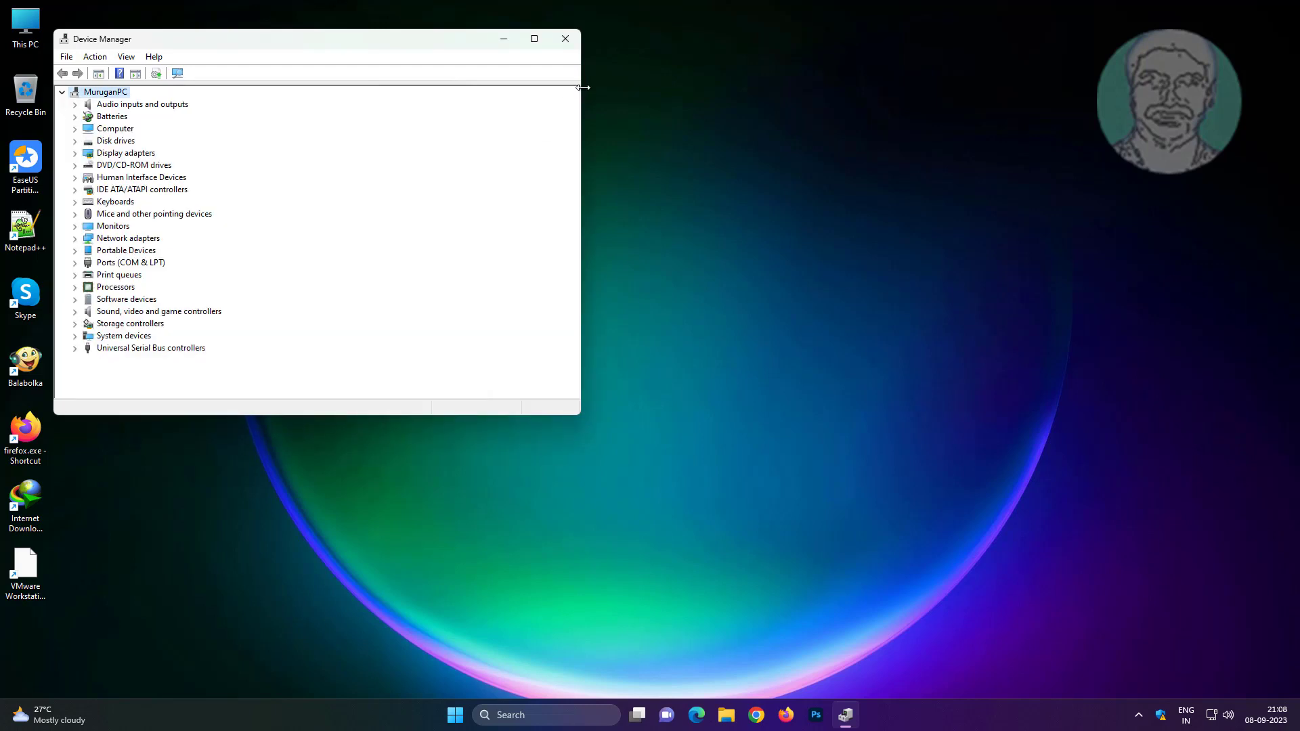
click(563, 42)
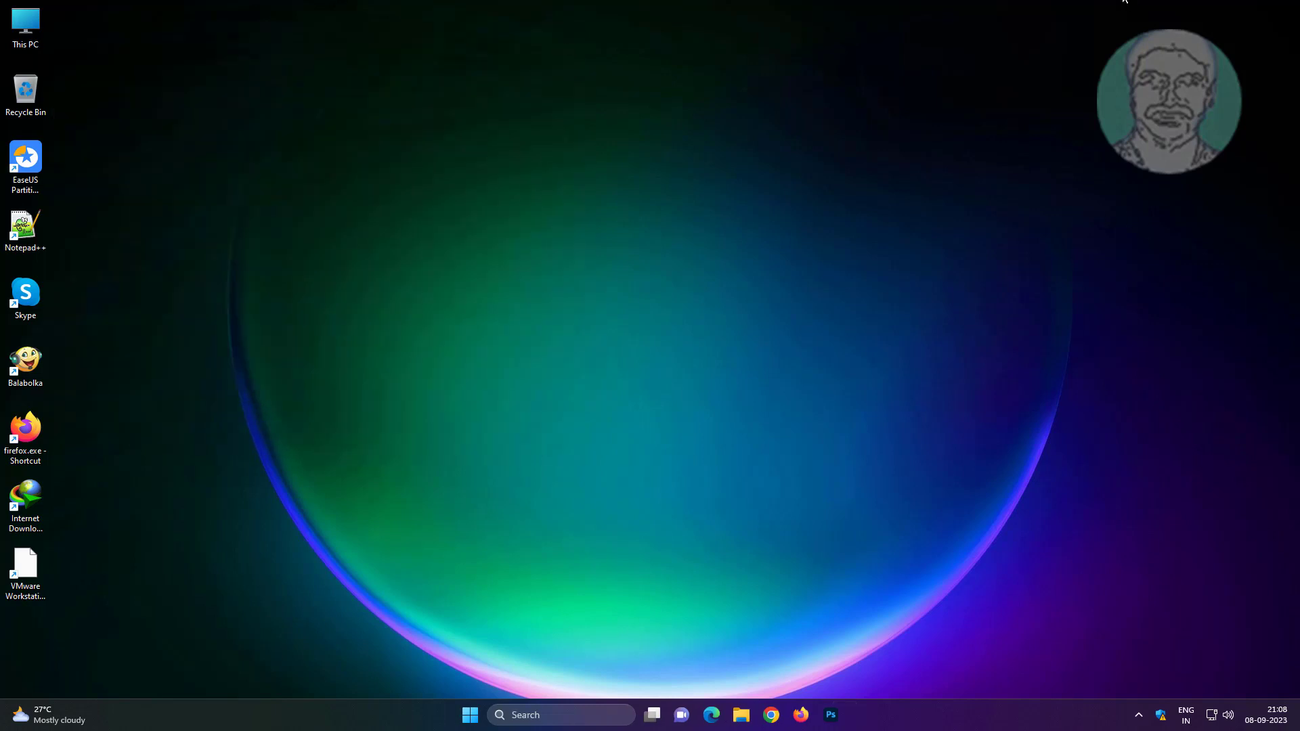
- Switch to Chrome and search the web for "intel bluetooth driver"
click(771, 715)
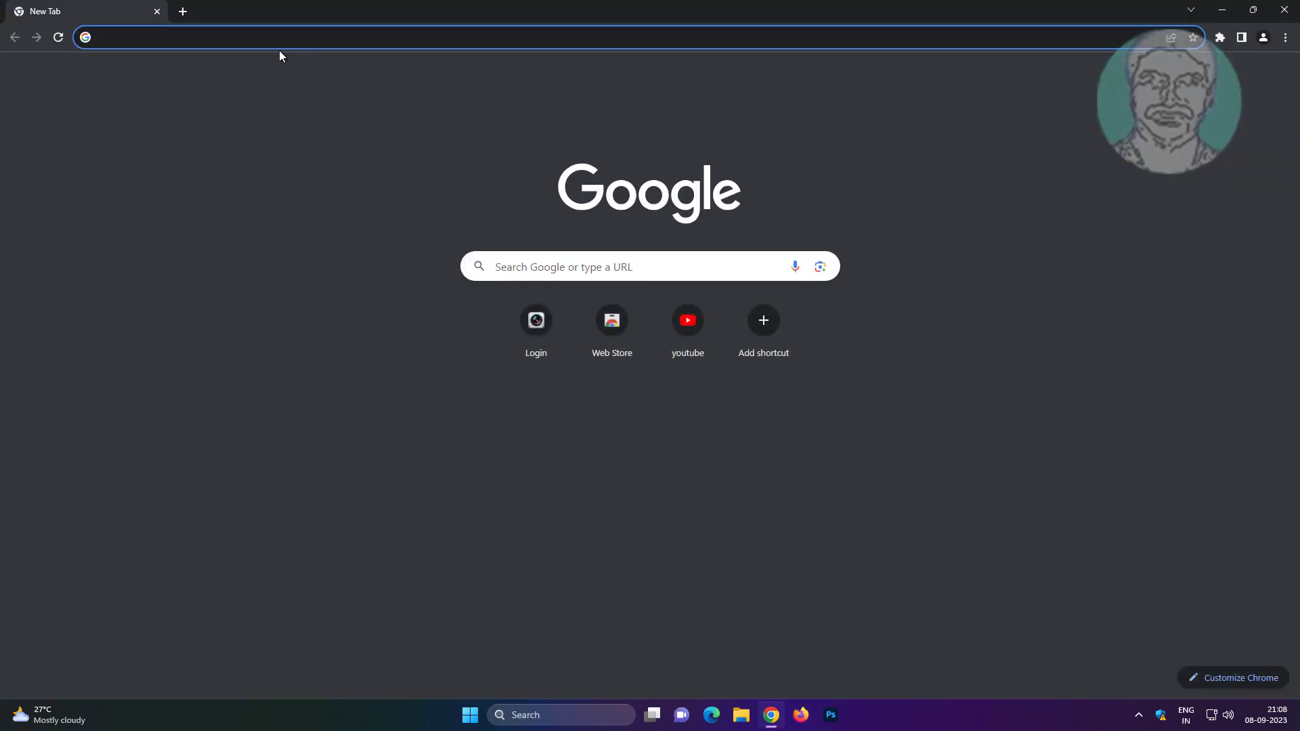
click(270, 42)
text(inte)
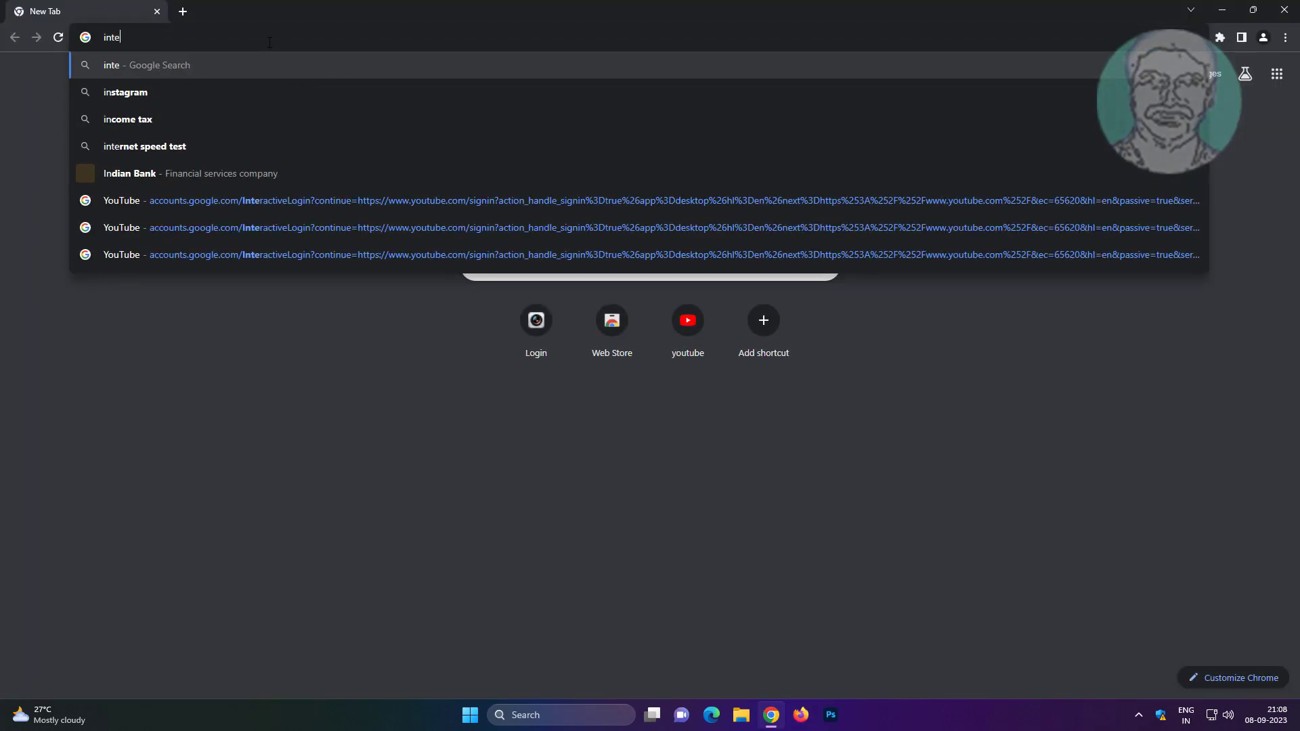
text(l bluetoo)
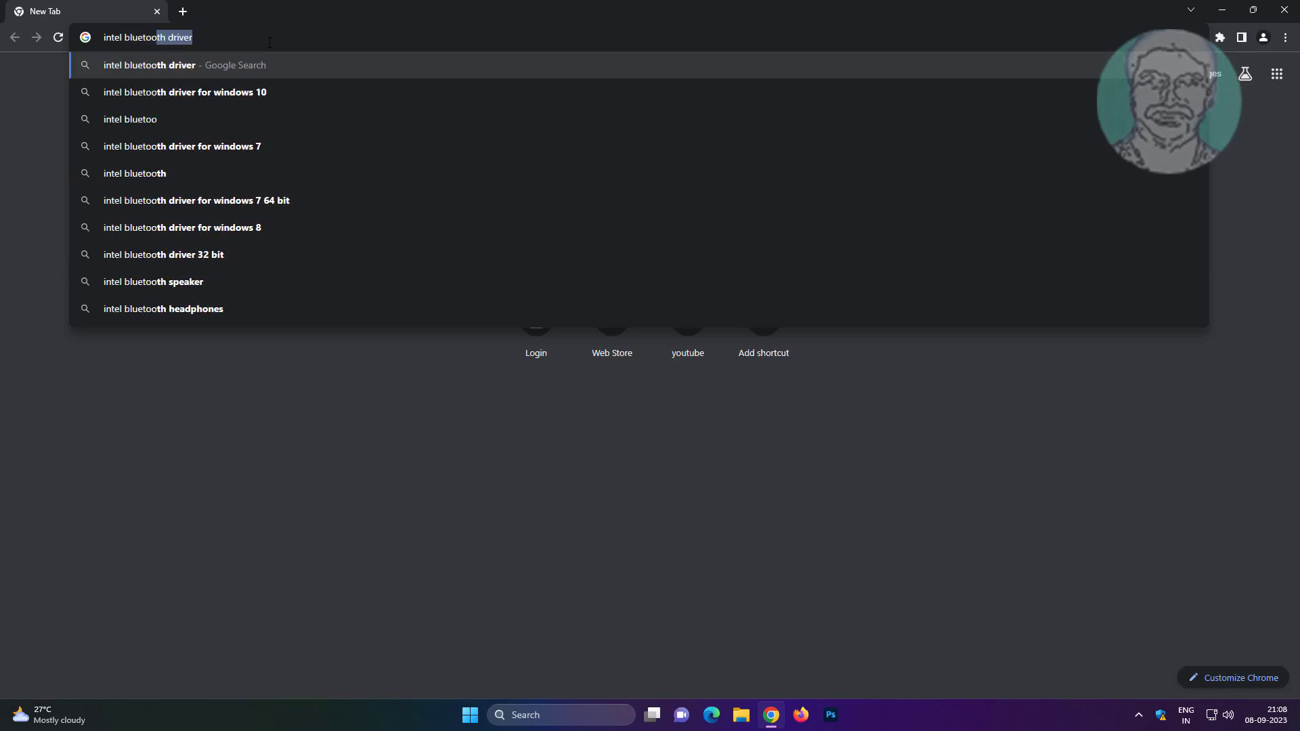
text(th driver)
key(Return)
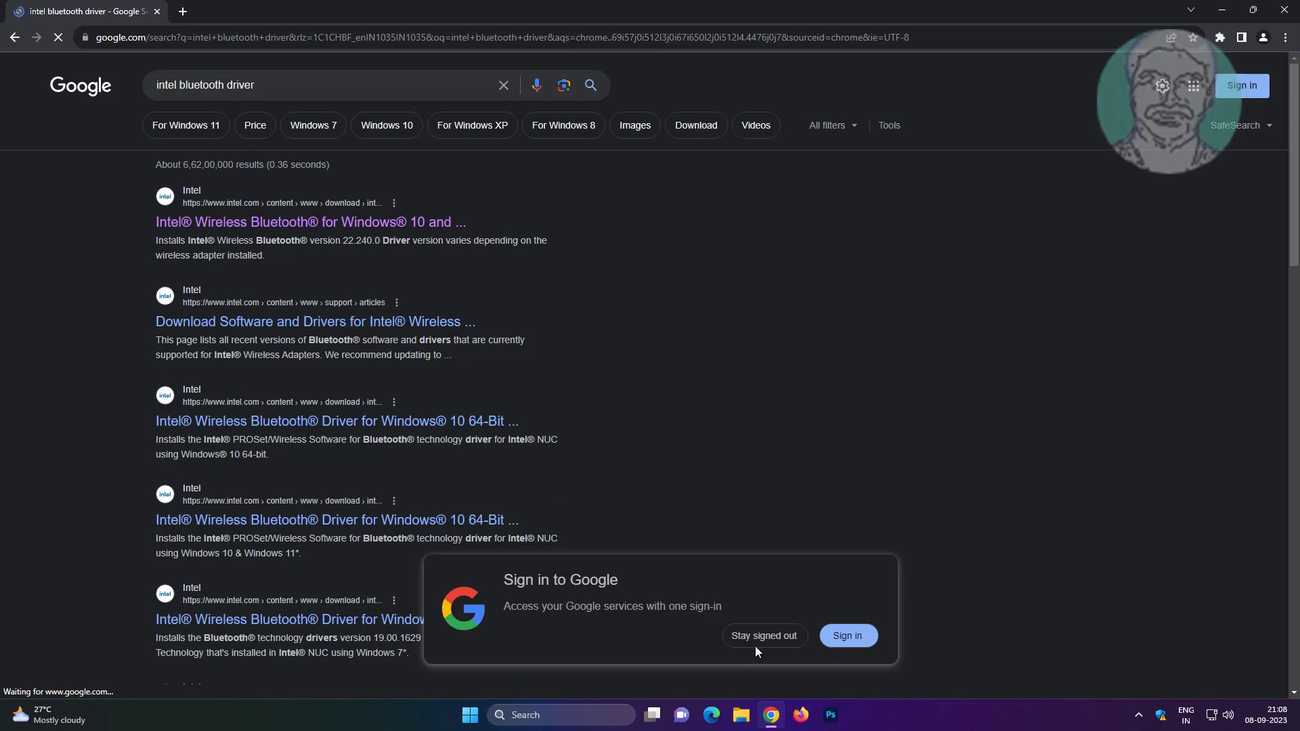
- Download BT-22.240.0-64UWD-Win10-Win11.exe from Intel's Wireless Bluetooth for Windows 10 and Windows 11 page, accepting the license agreement
click(308, 227)
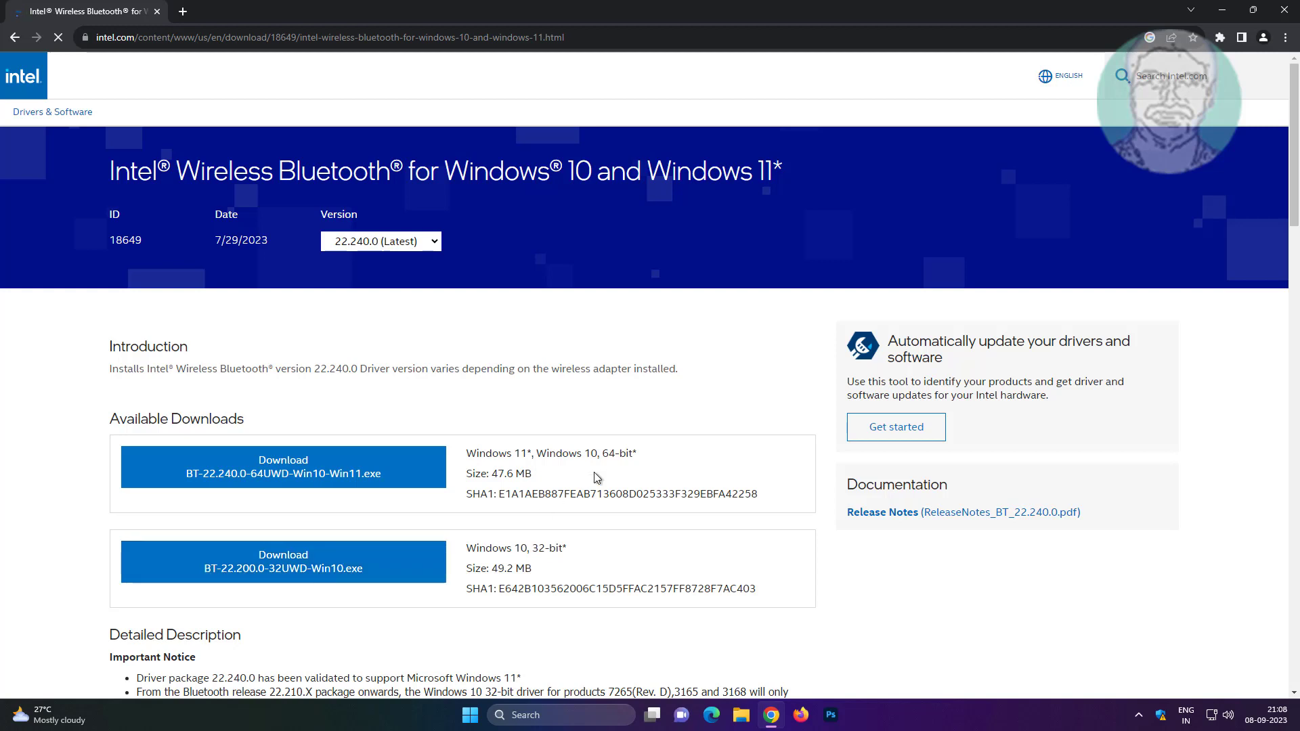
drag(642, 454, 486, 454)
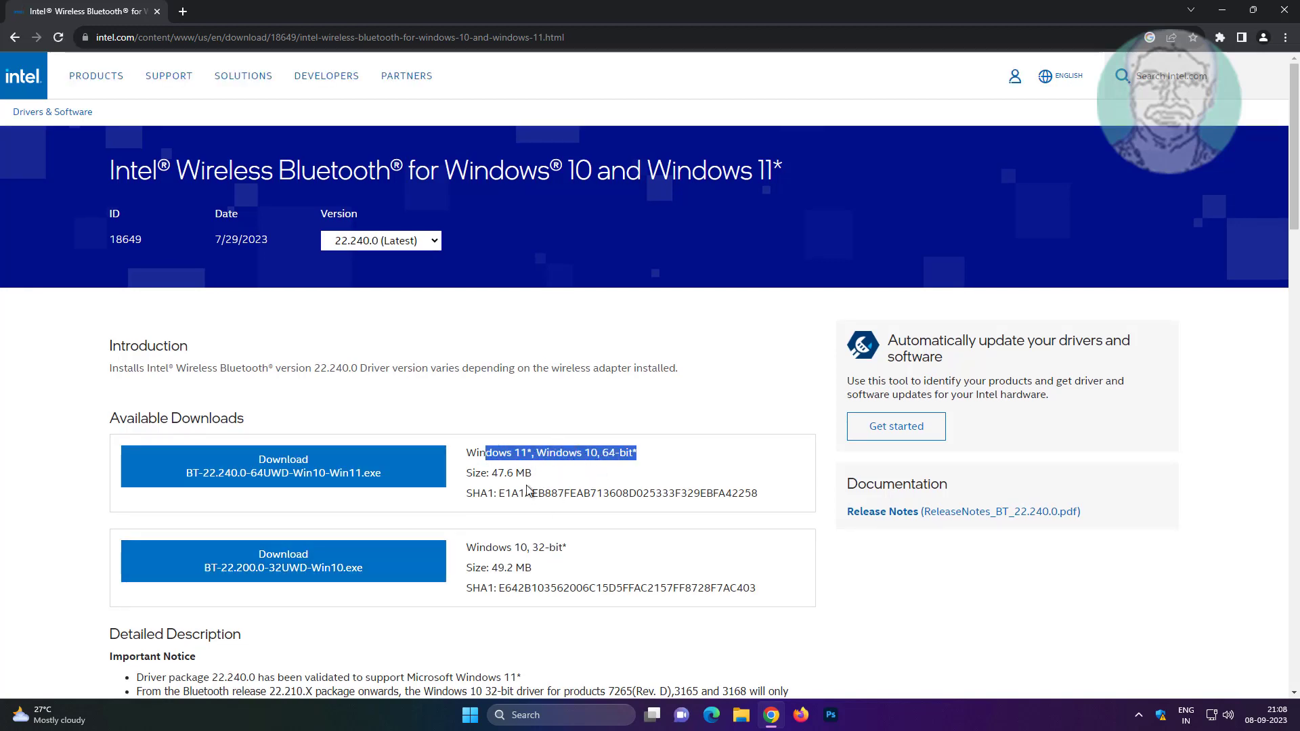
click(314, 469)
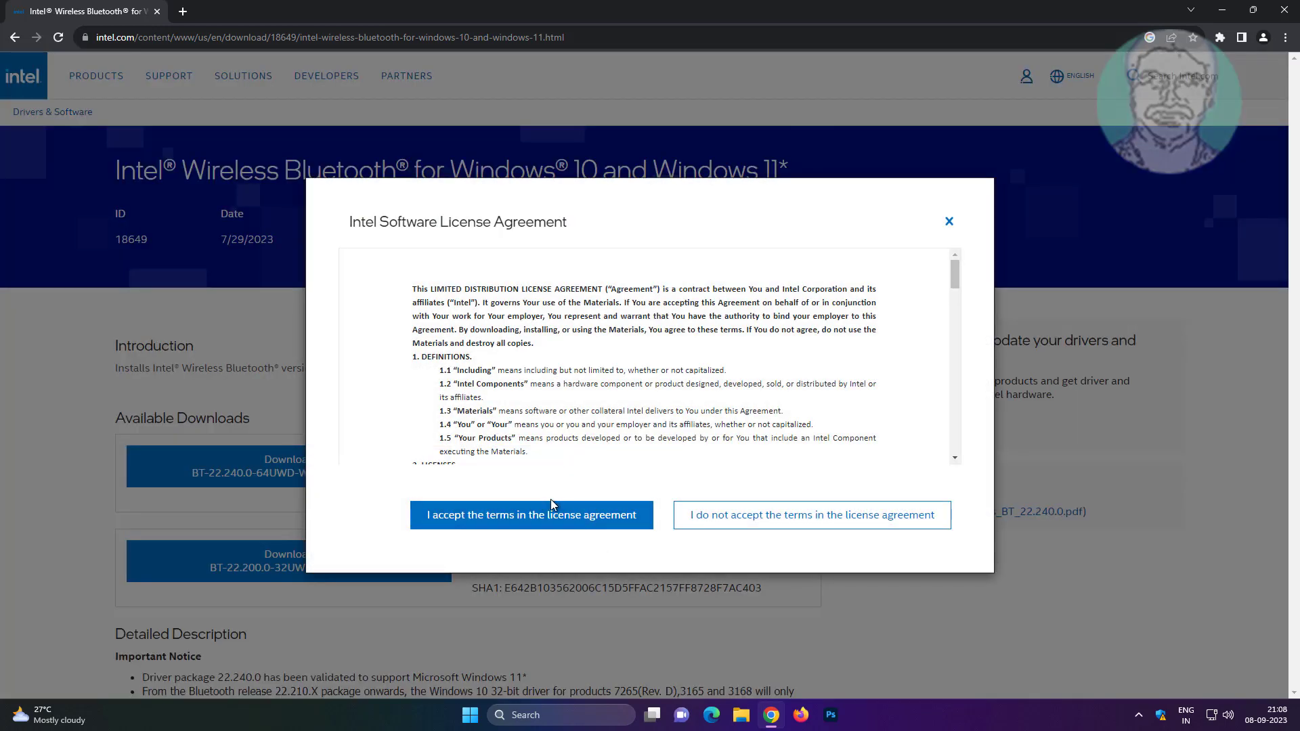
click(557, 514)
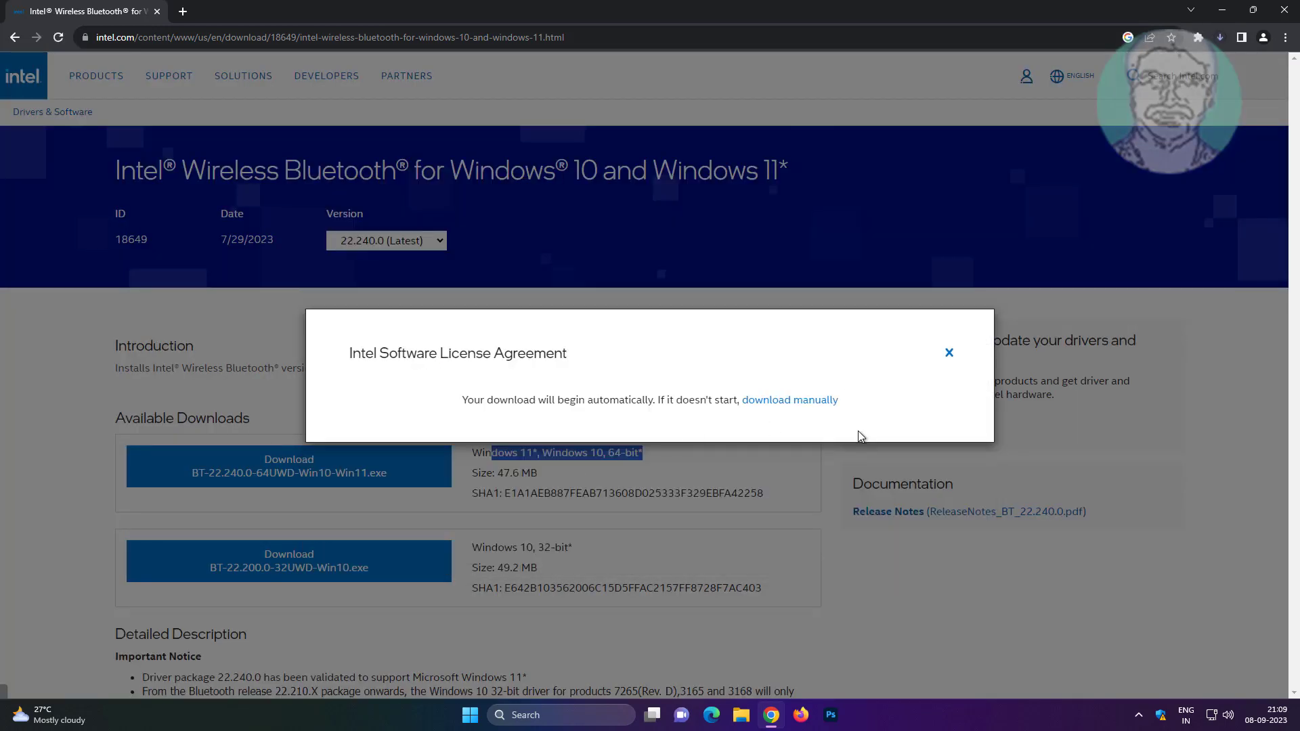
click(949, 354)
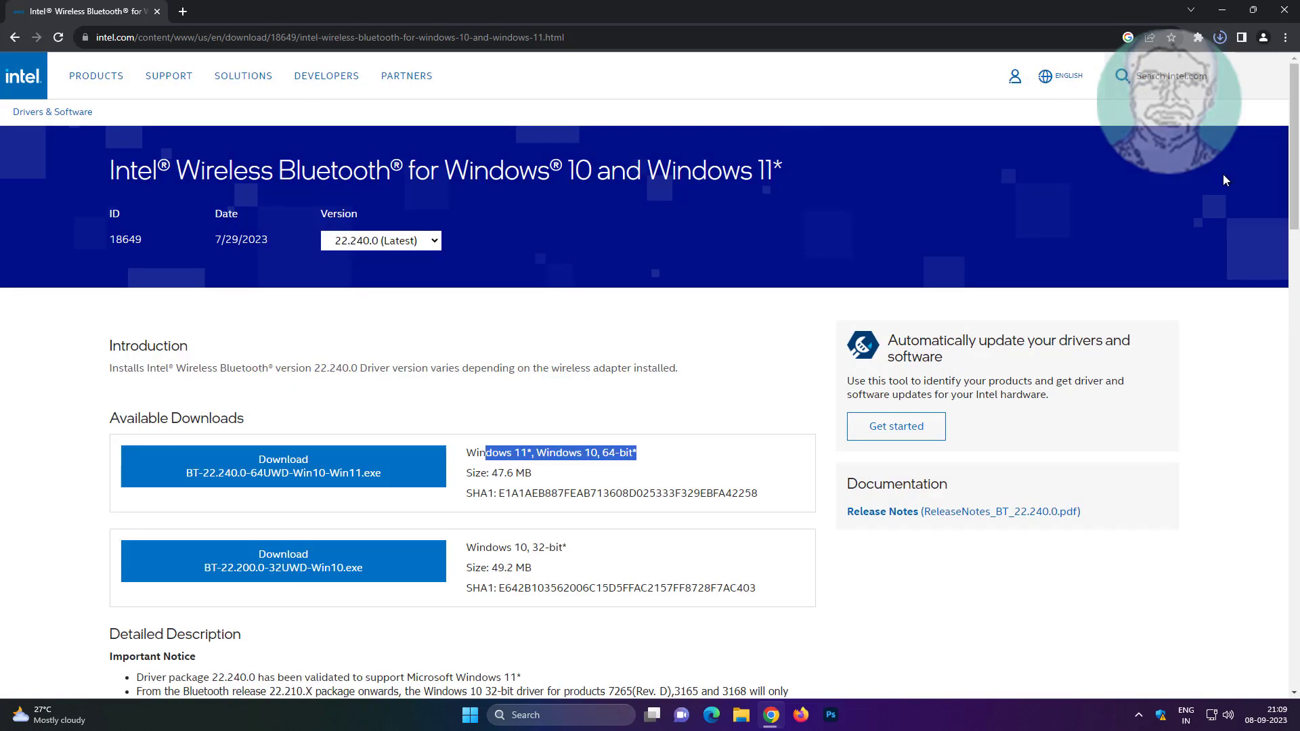
- Show the downloaded BT-22.240.0-64UWD-Win10-Win11 installer in its folder and run it as administrator, dismissing the Windows Security notification
click(1220, 39)
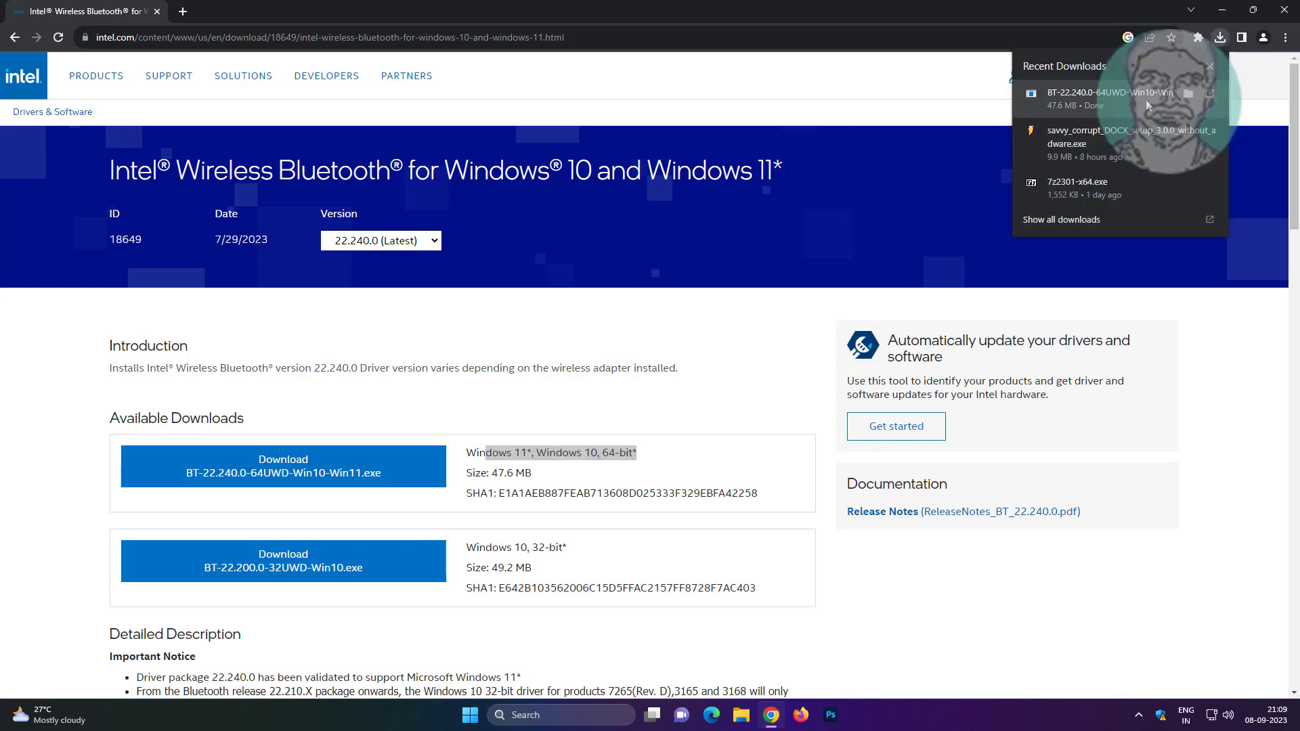
click(1187, 94)
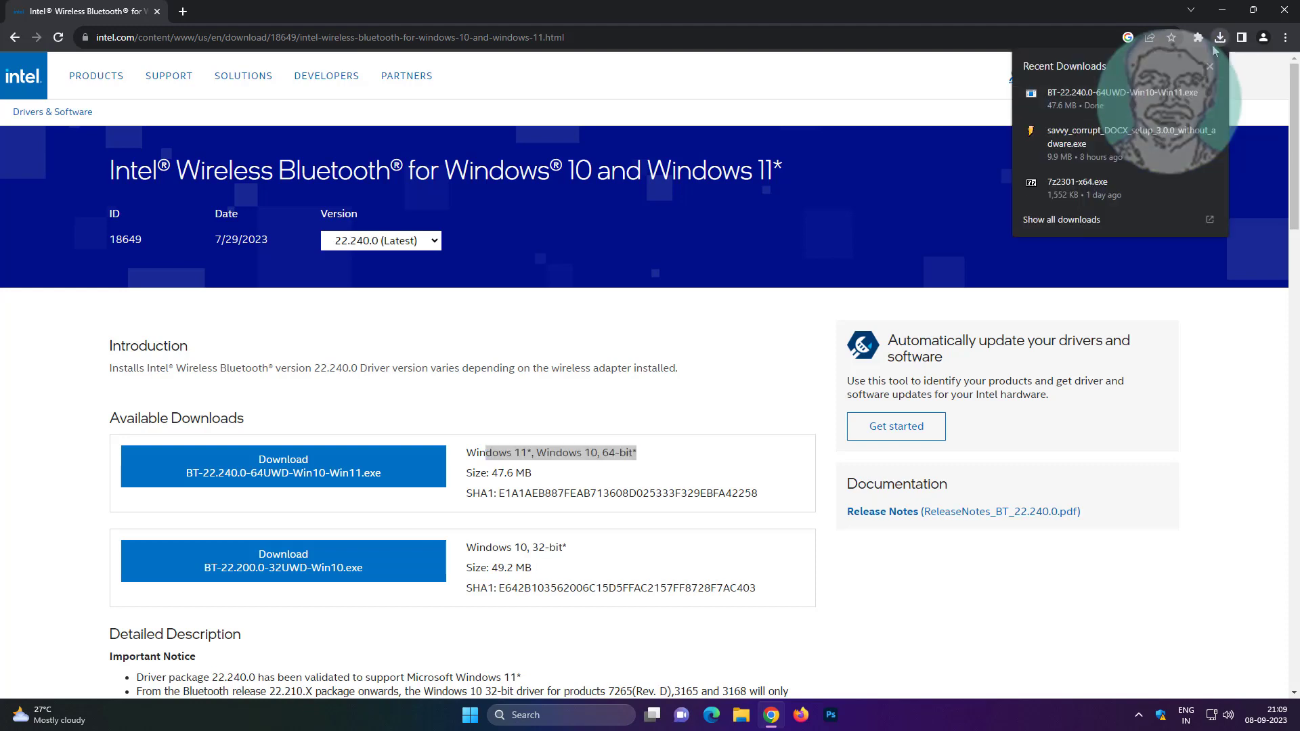
click(1221, 10)
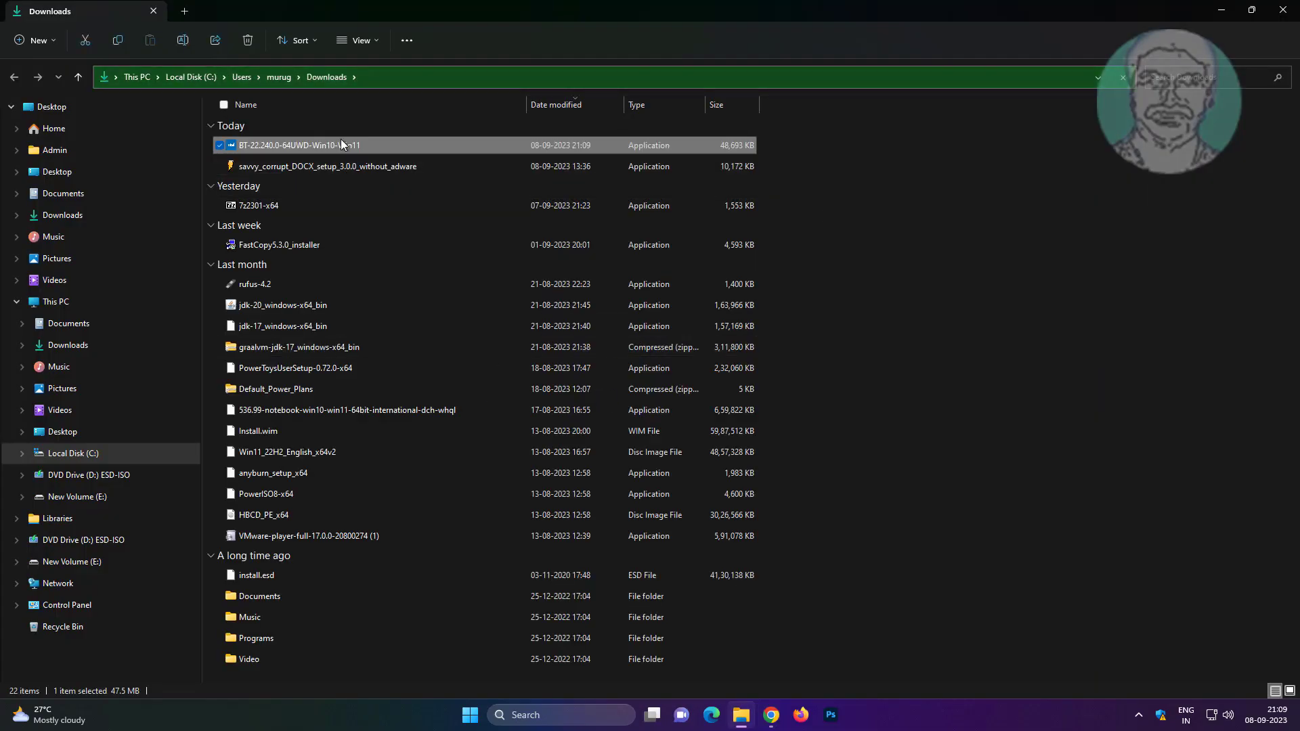
right_click(325, 145)
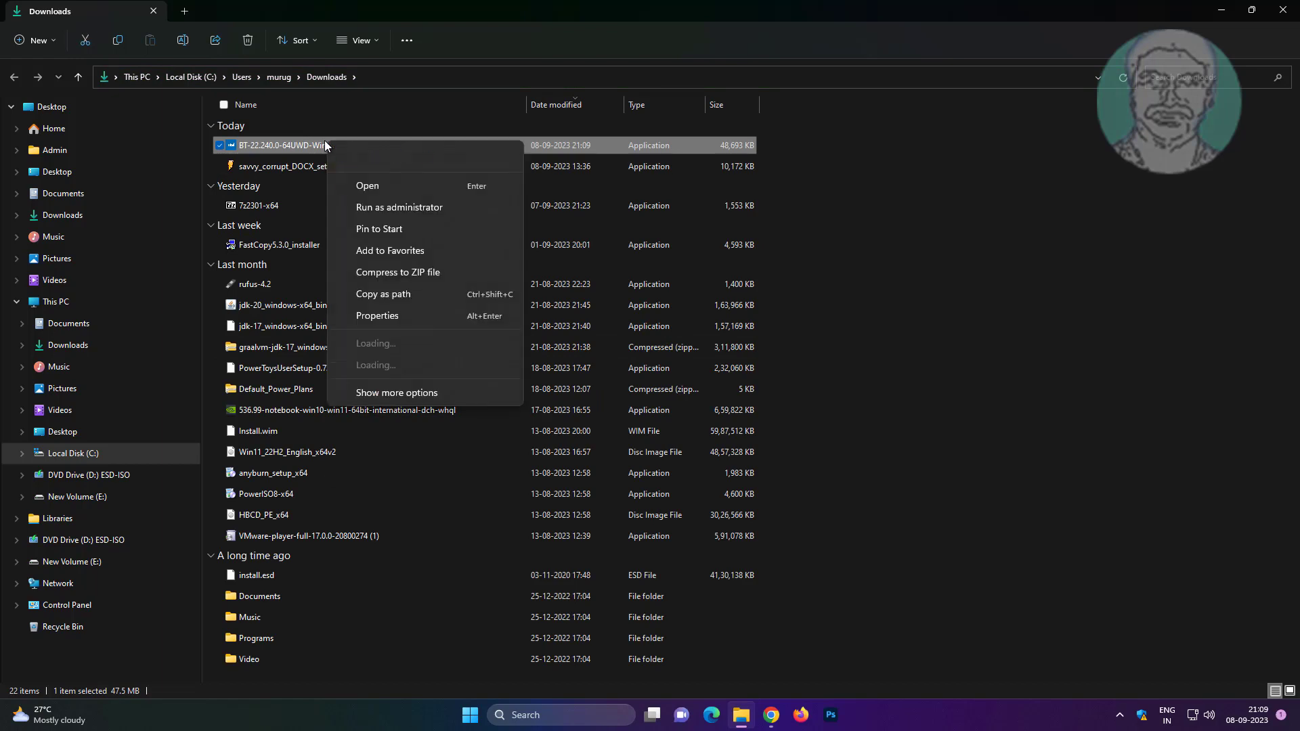
click(382, 207)
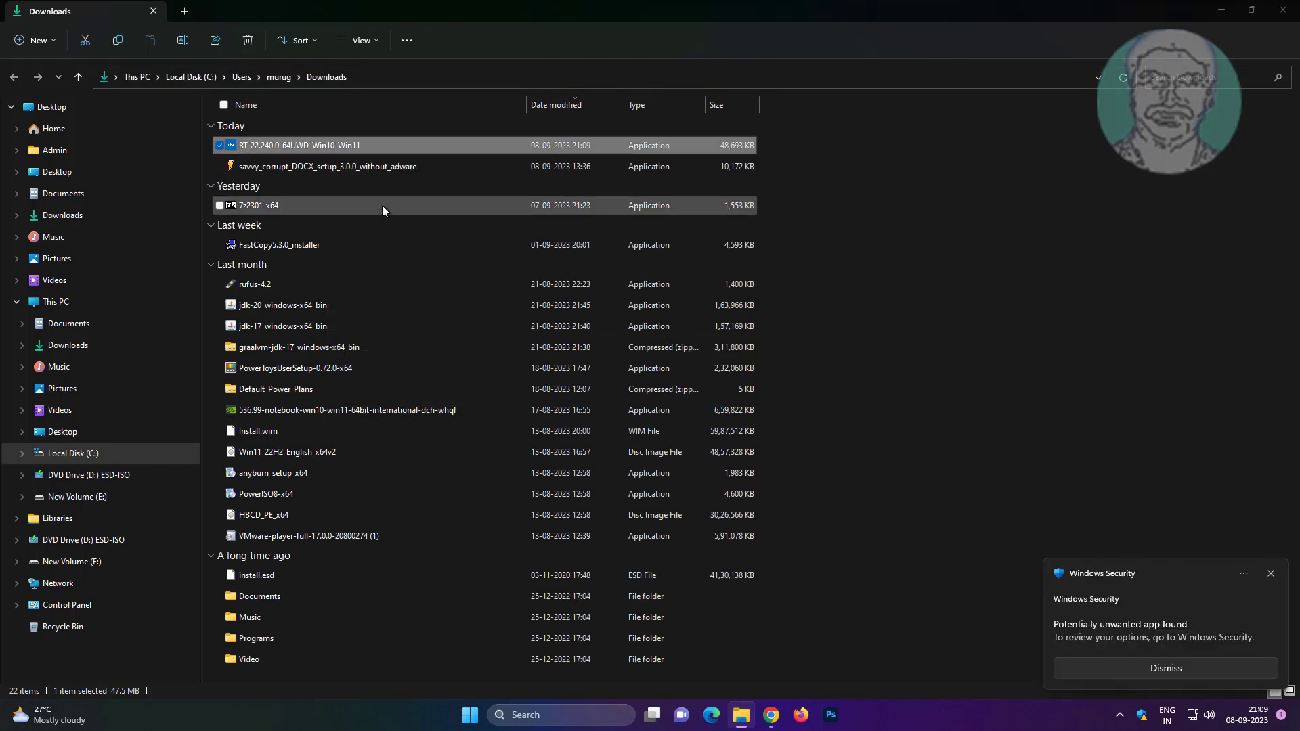
click(1273, 574)
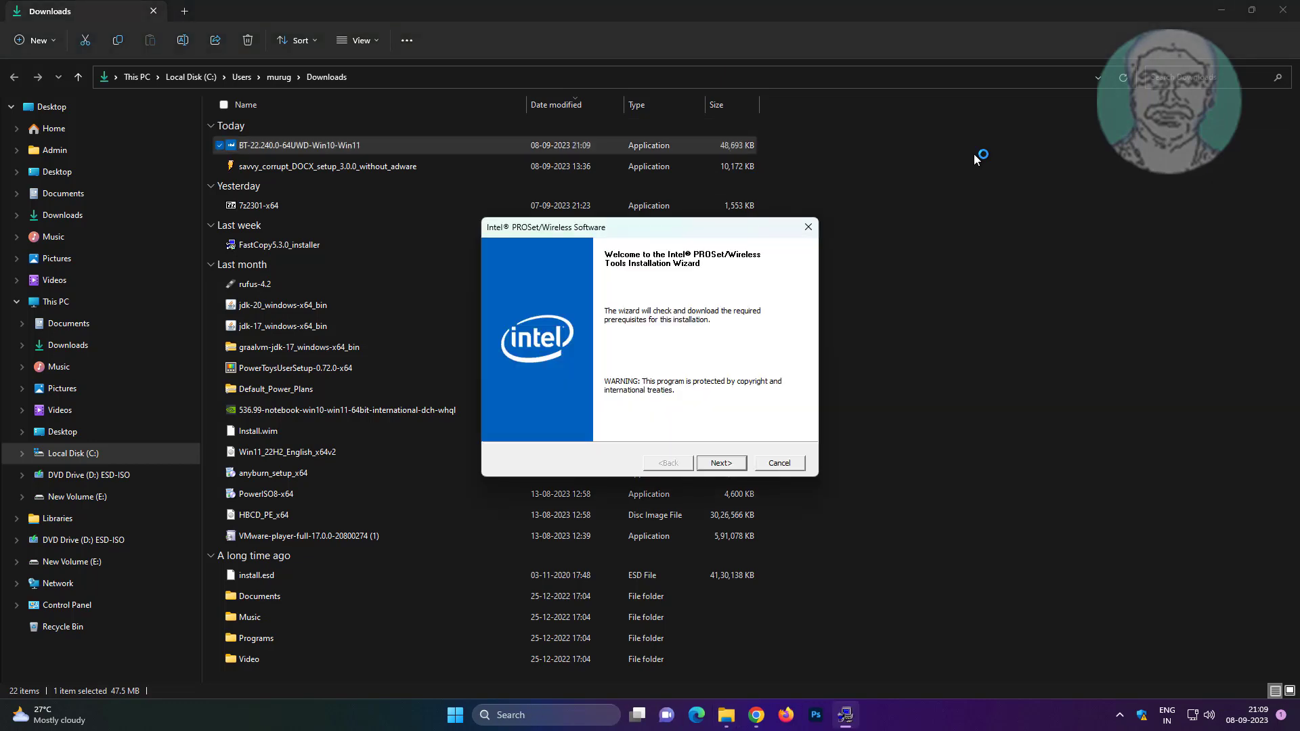
- Install Intel Wireless Bluetooth through the setup wizard, accepting the license terms and choosing the Complete setup type
click(722, 462)
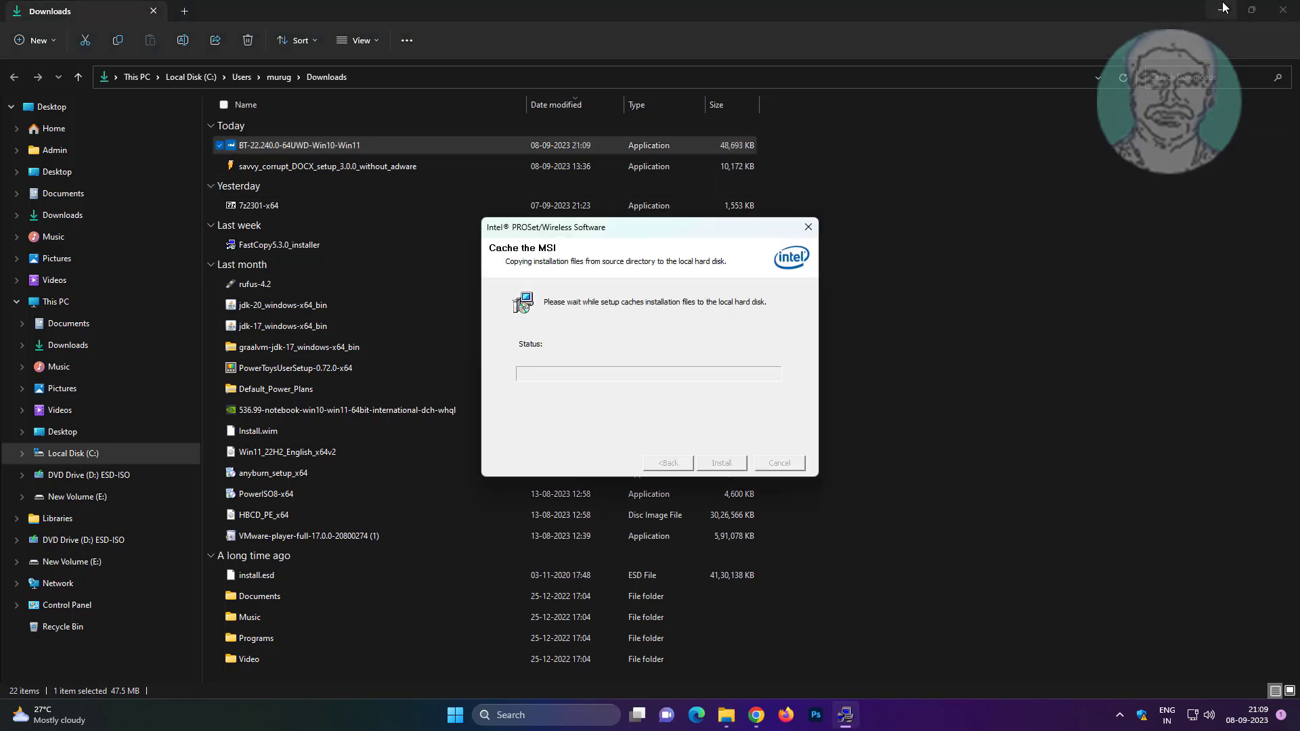
click(1220, 10)
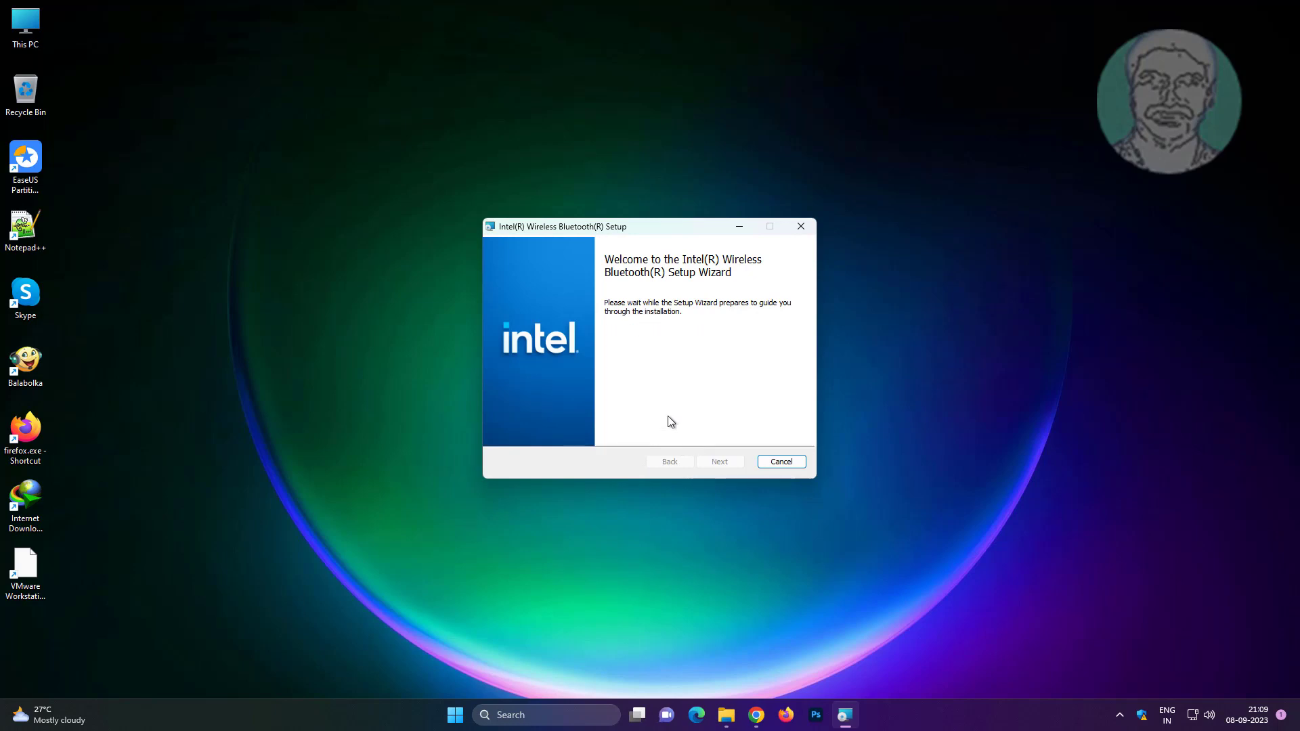
click(716, 466)
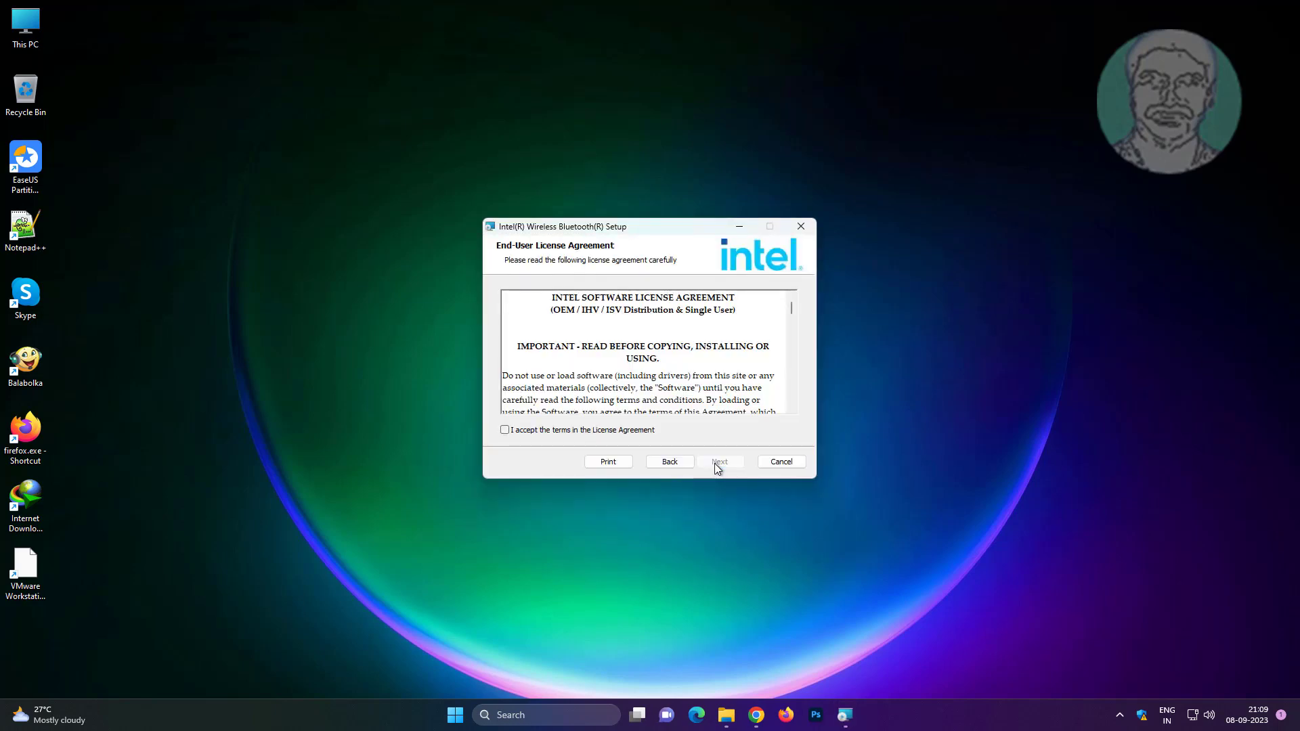
click(522, 430)
click(717, 461)
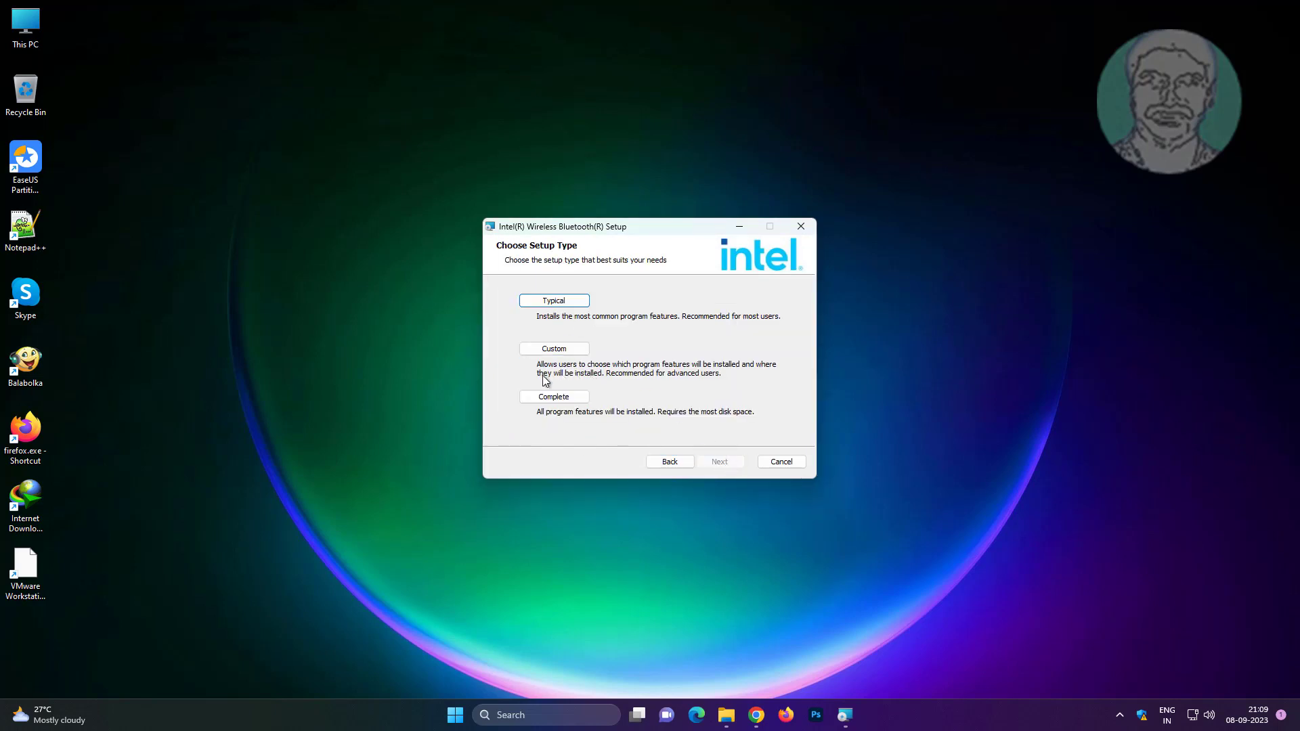
click(569, 395)
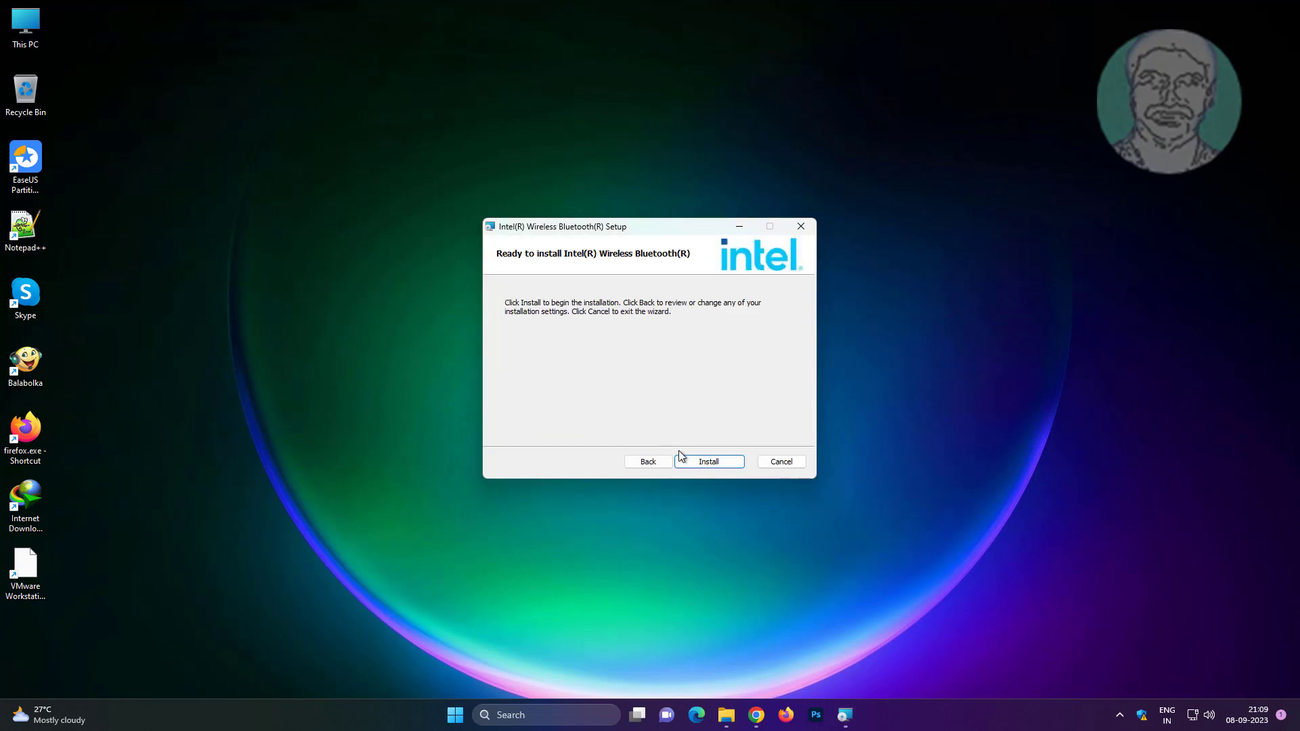
click(714, 463)
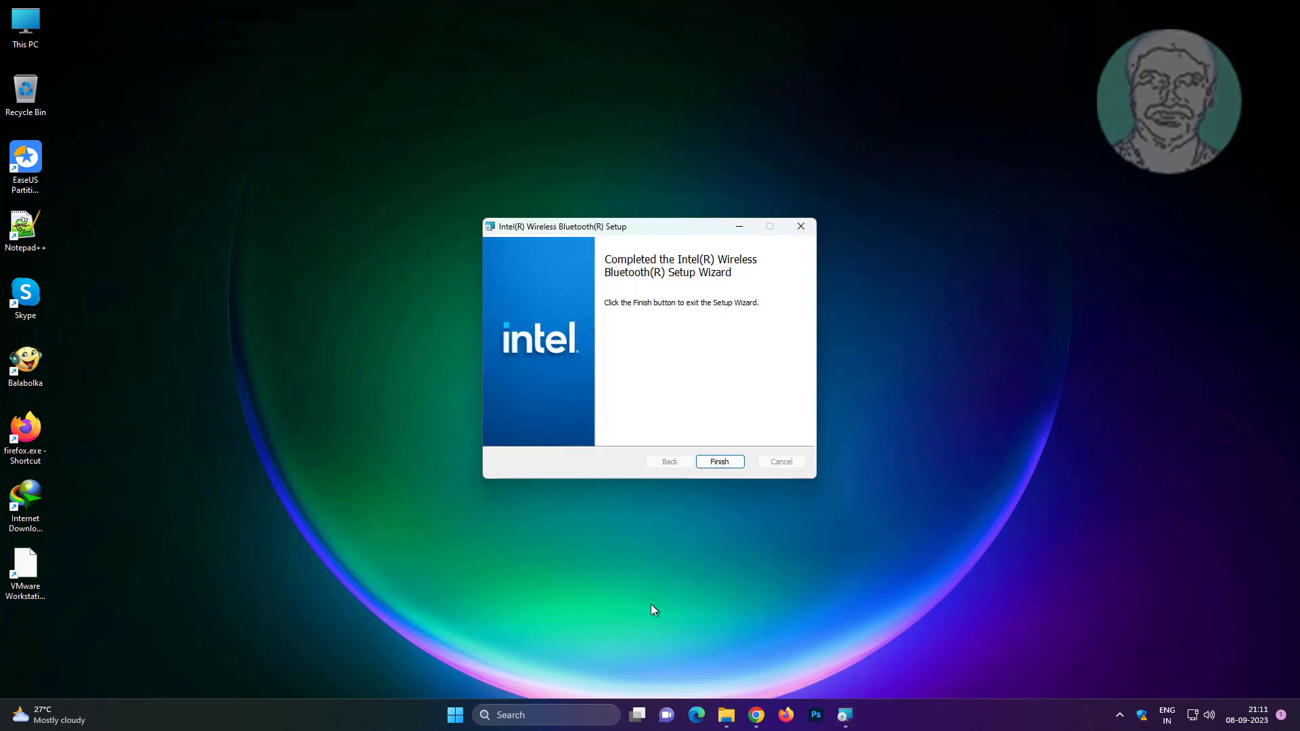
click(722, 462)
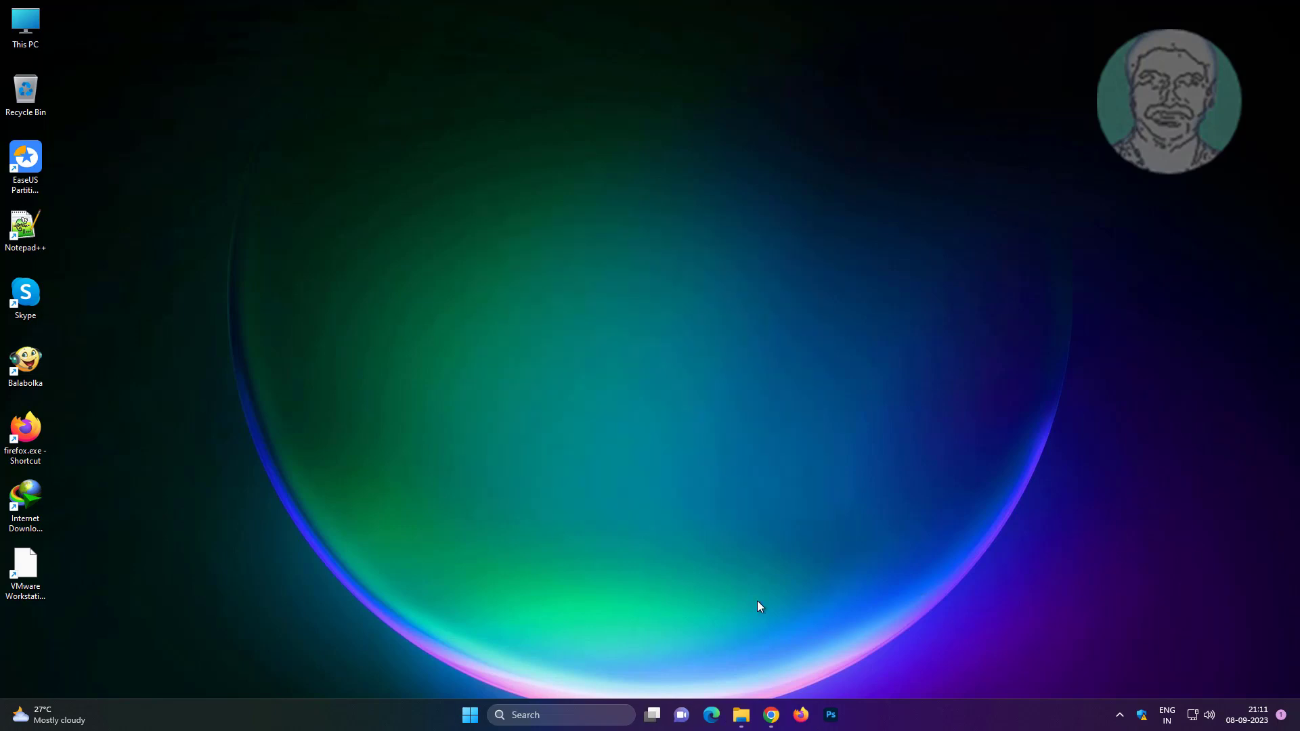
- Open the Bluetooth & devices page in Windows Settings and switch Bluetooth off and back on
click(468, 712)
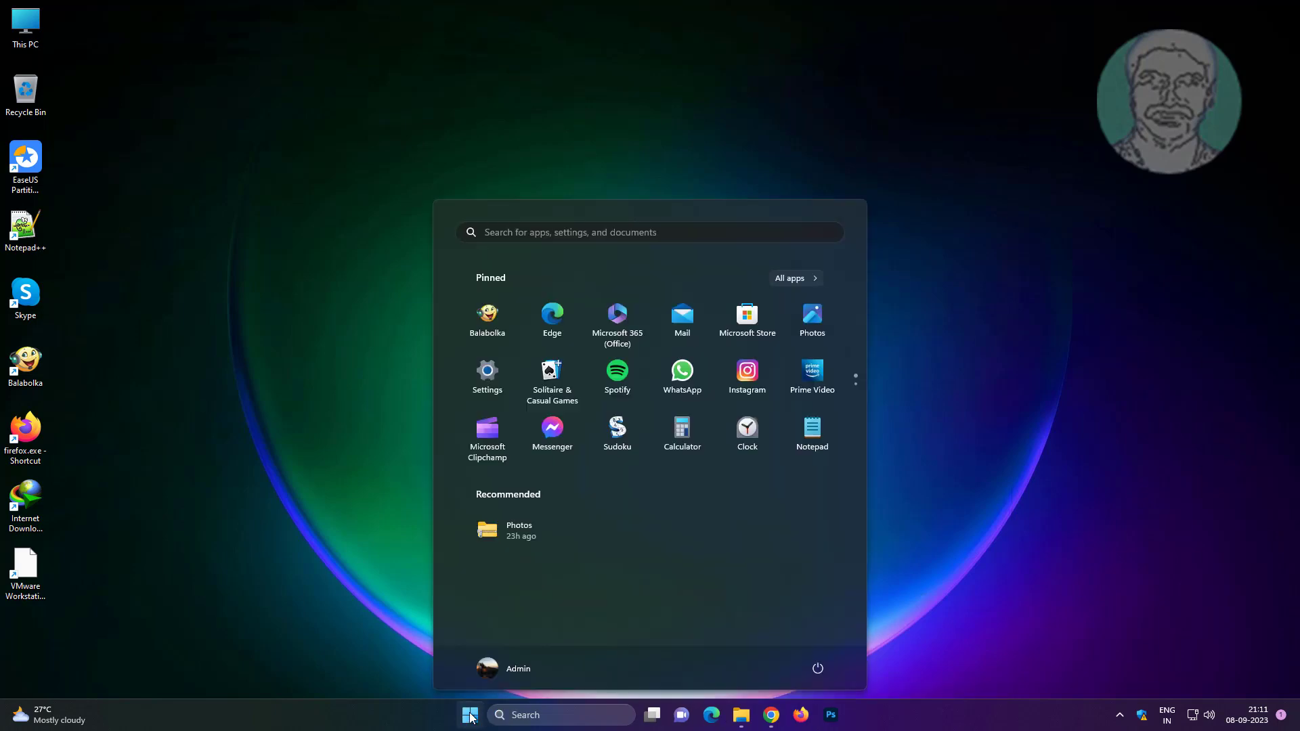
click(484, 388)
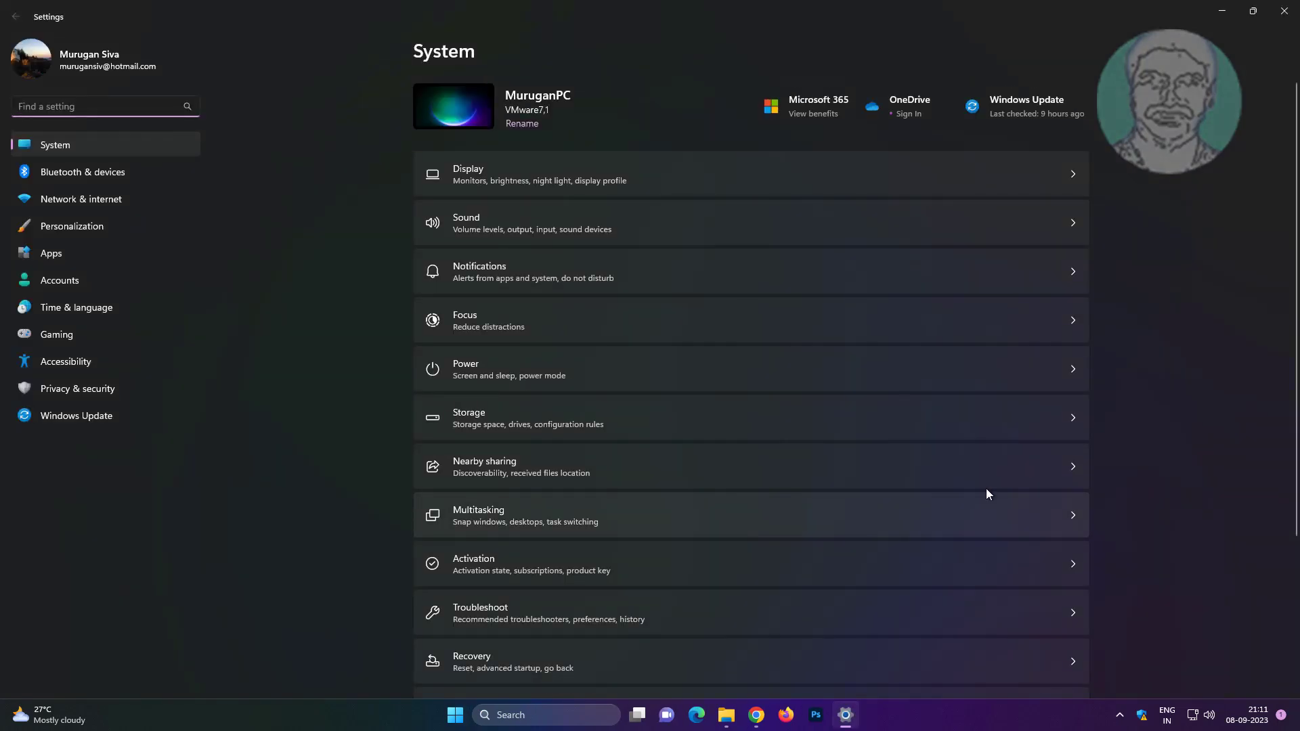
click(111, 176)
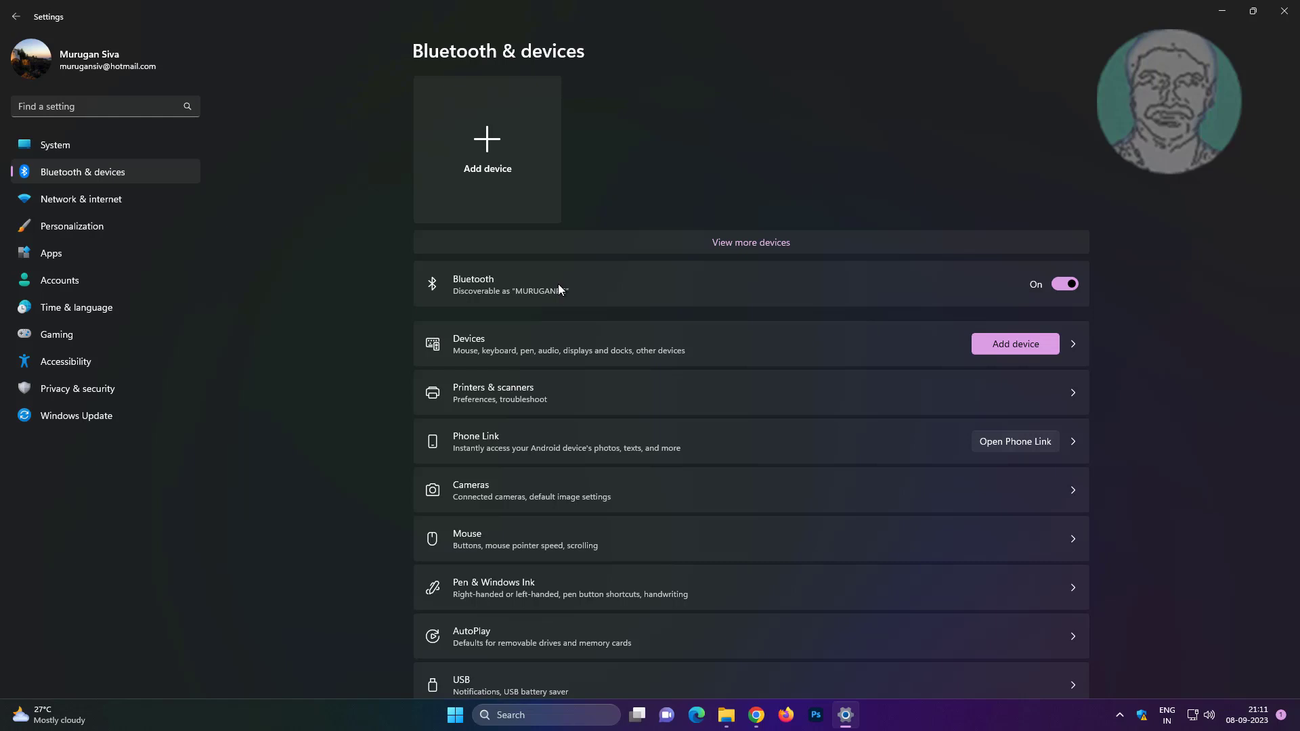
click(1064, 283)
click(1064, 283)
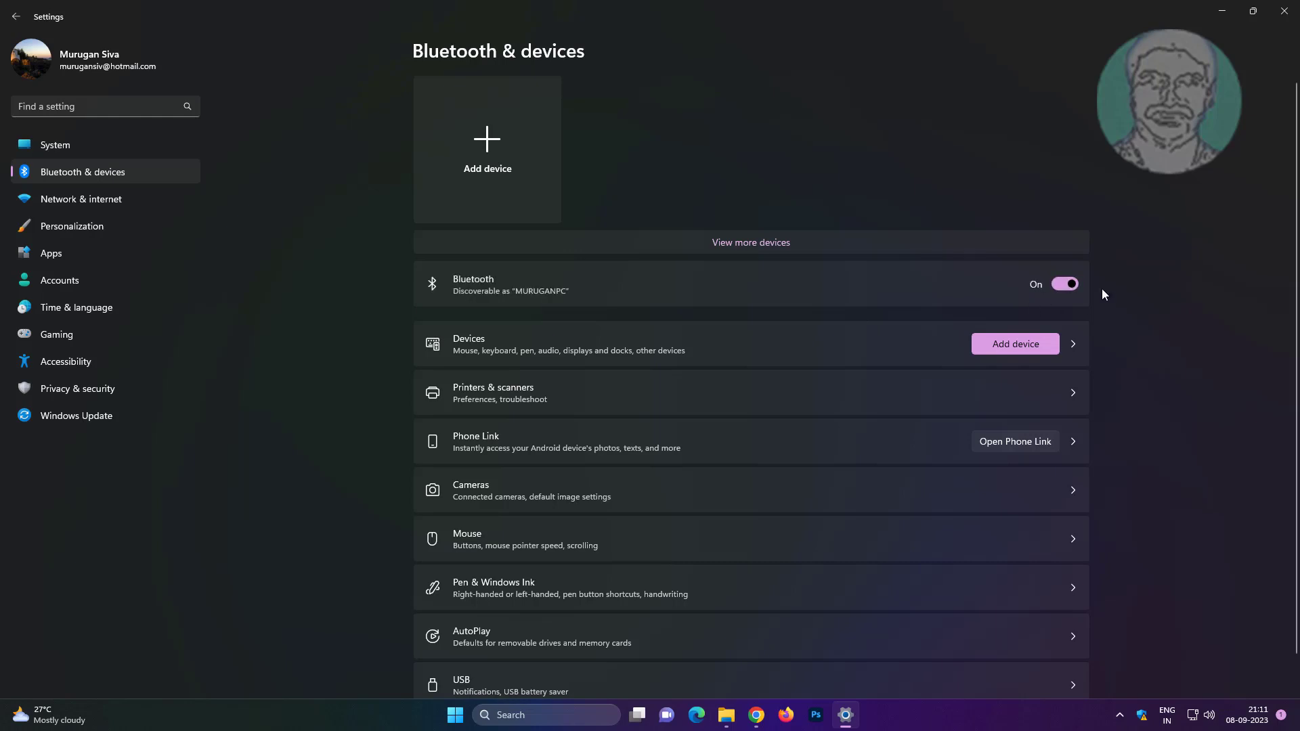
- Add MiSuperBassWirelessHeadphones as a Bluetooth device, then close Settings
click(474, 130)
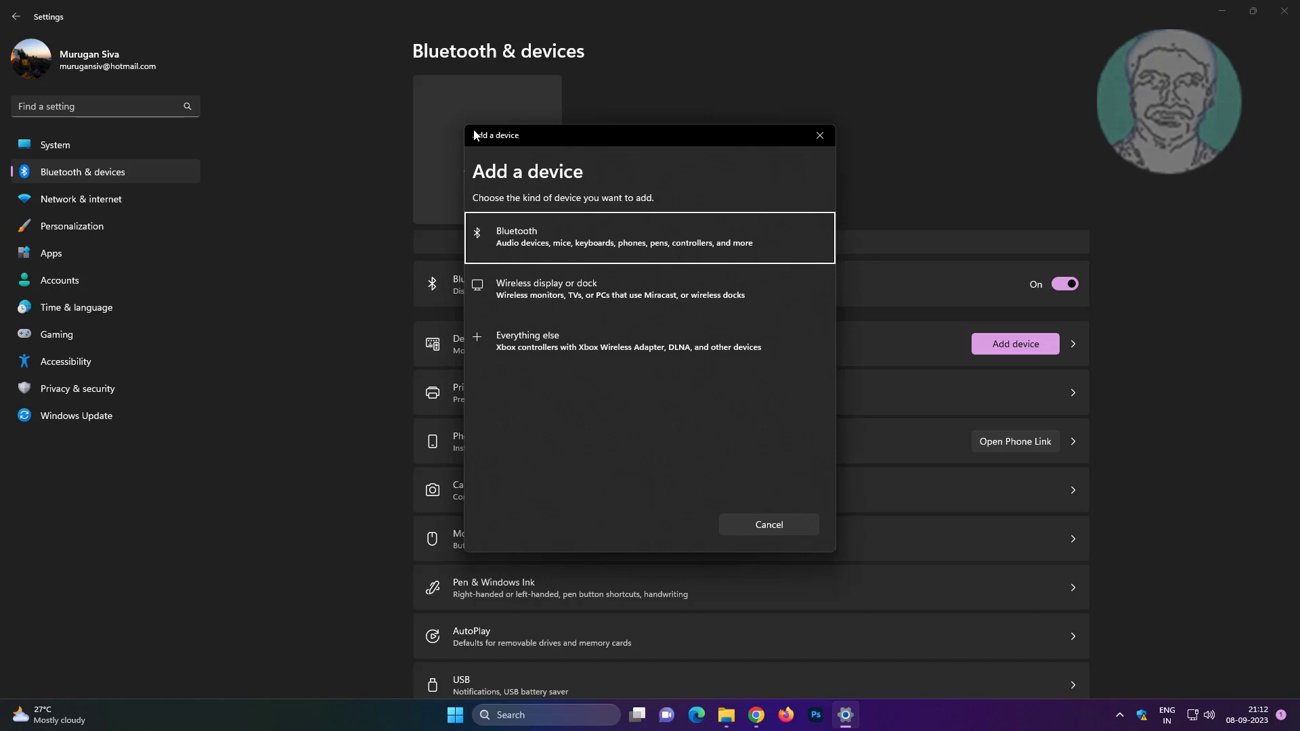
click(608, 238)
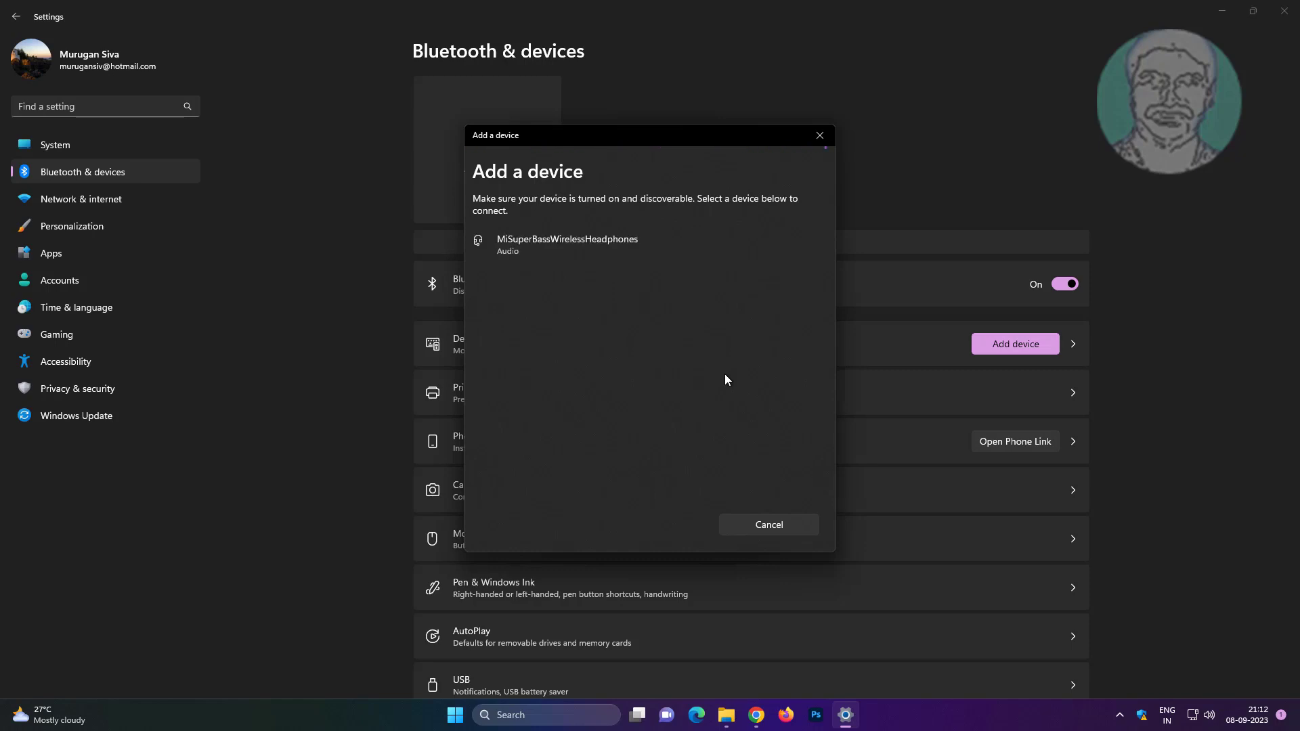
click(586, 250)
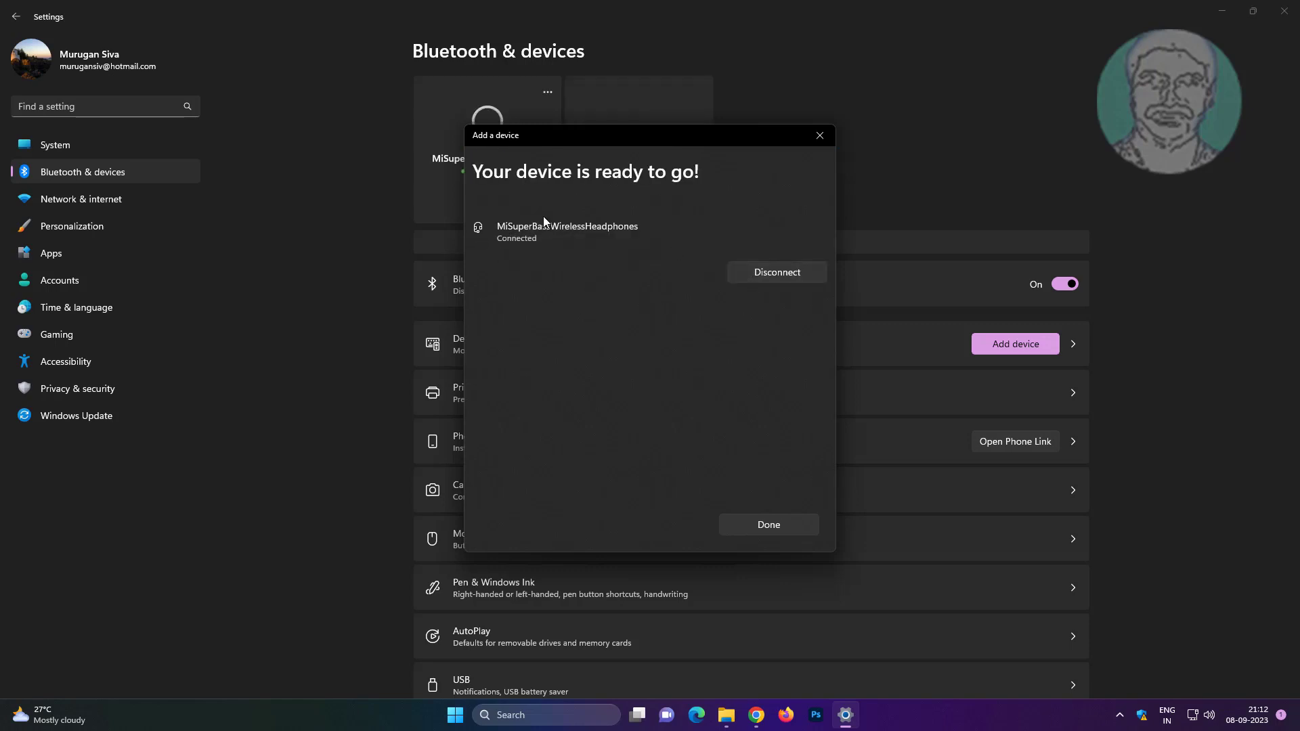
click(785, 533)
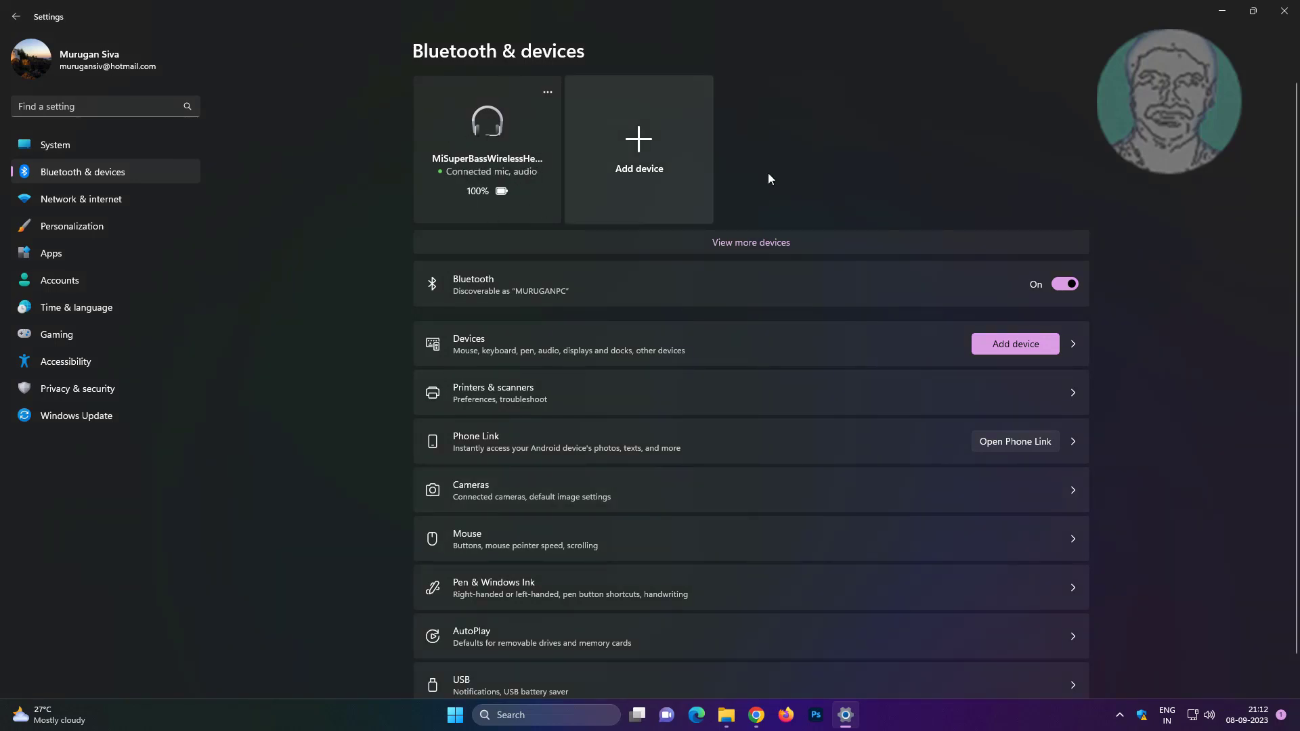
click(1286, 12)
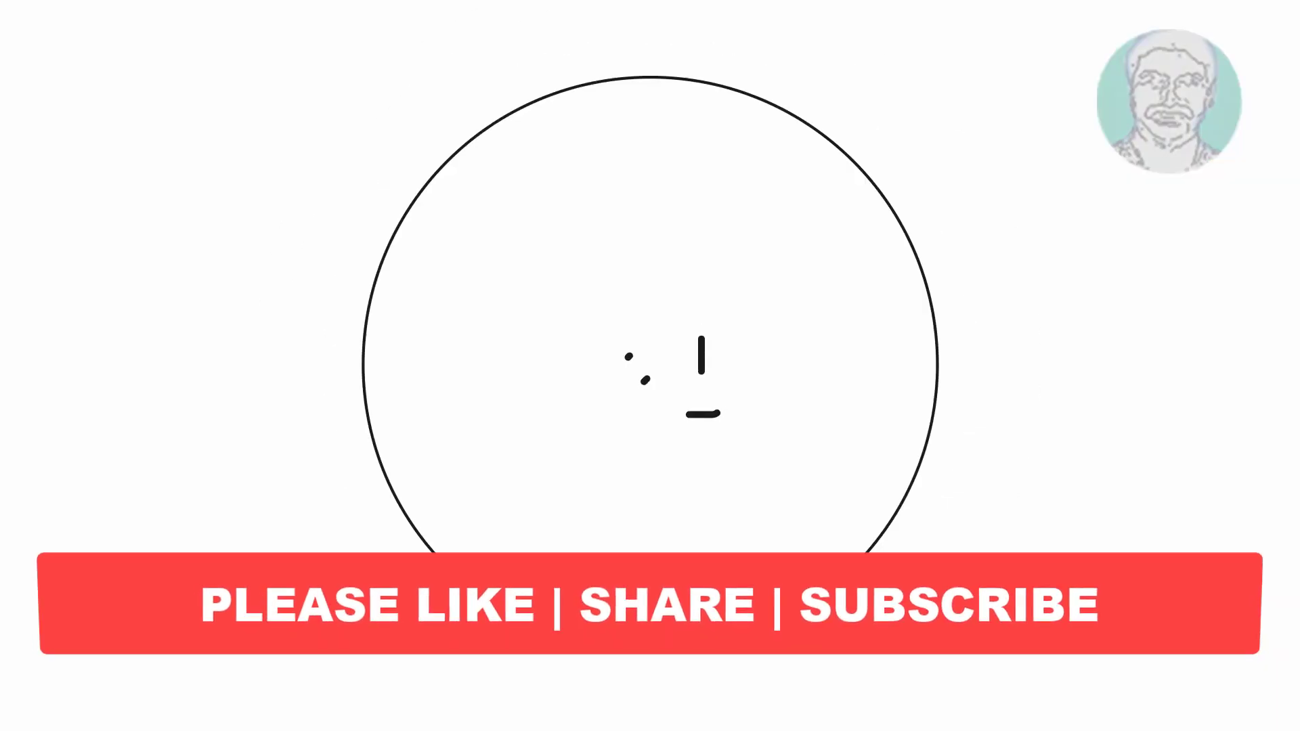